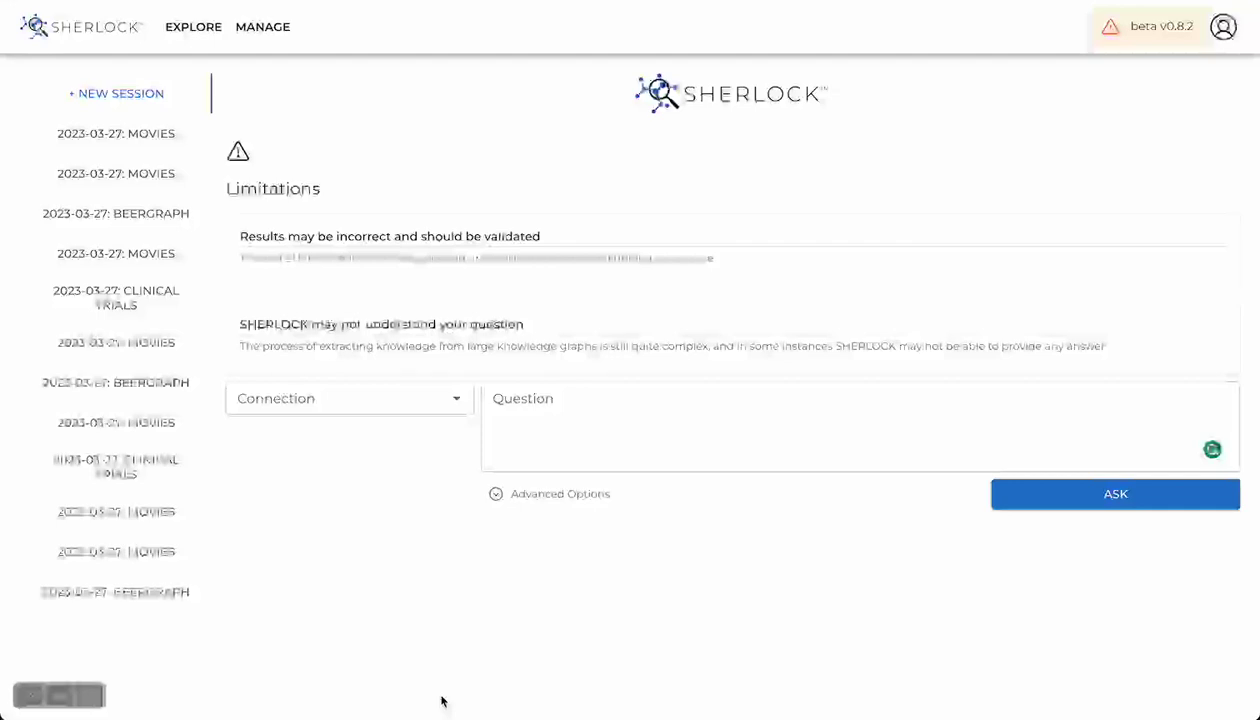
- Review the saved database connections and the fields of the new connection form, closing it without creating one
left_click(263, 30)
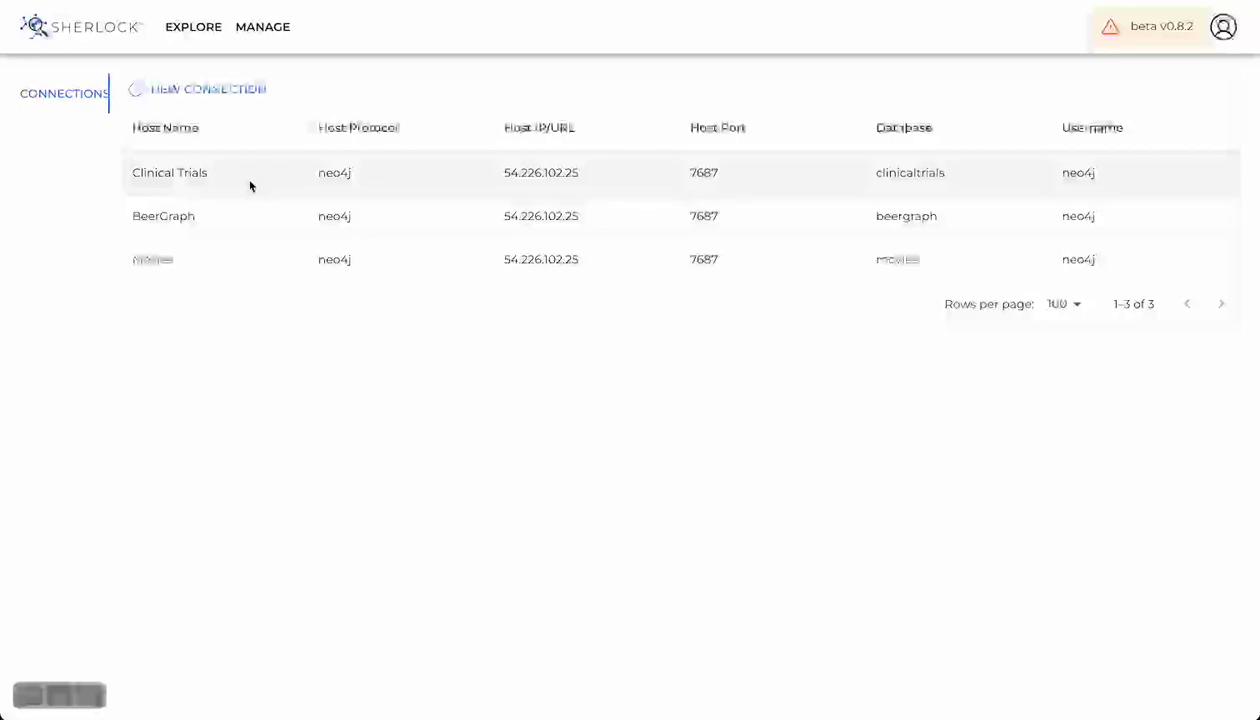
left_click(229, 92)
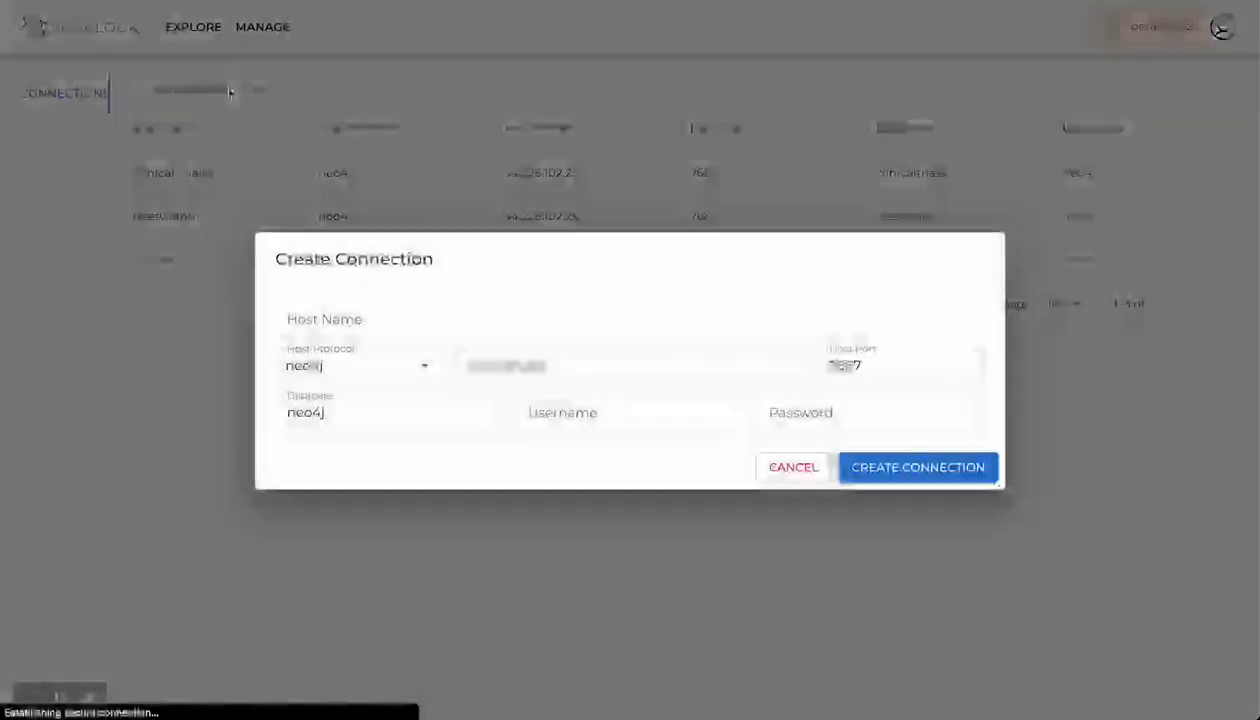
left_click(359, 323)
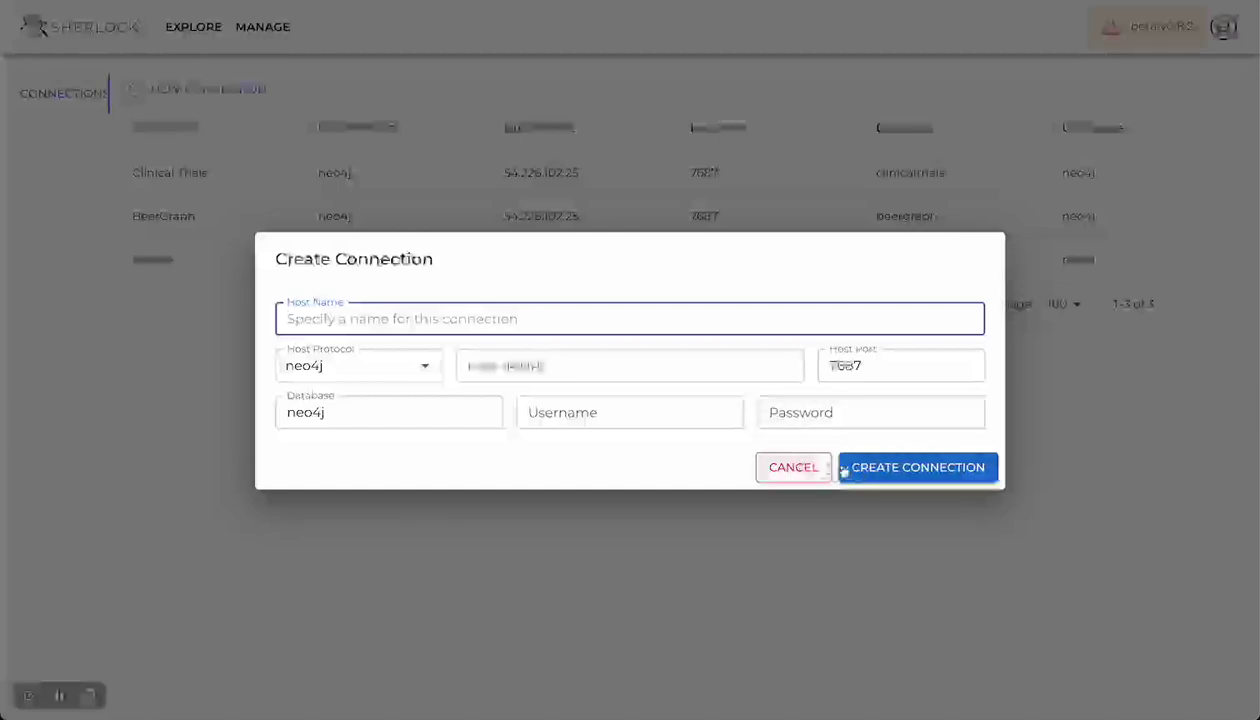
left_click(791, 470)
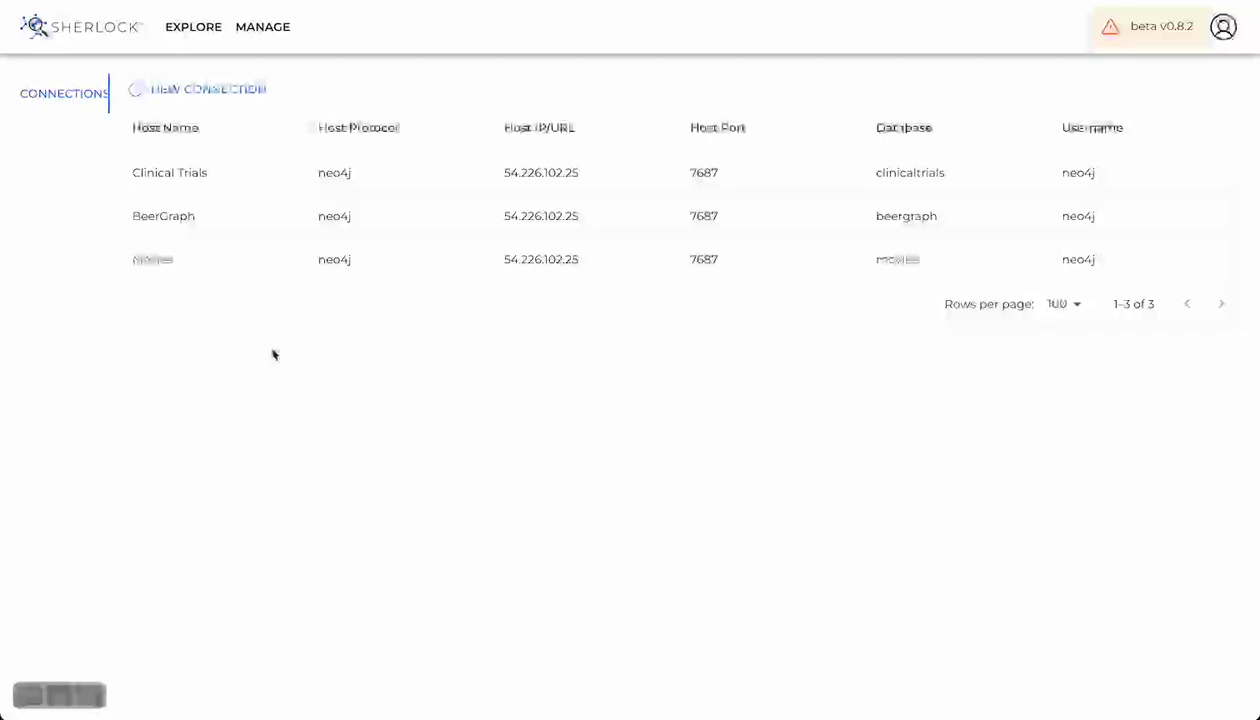
- Return to a new exploration session and choose the Movies connection for it
left_click(189, 35)
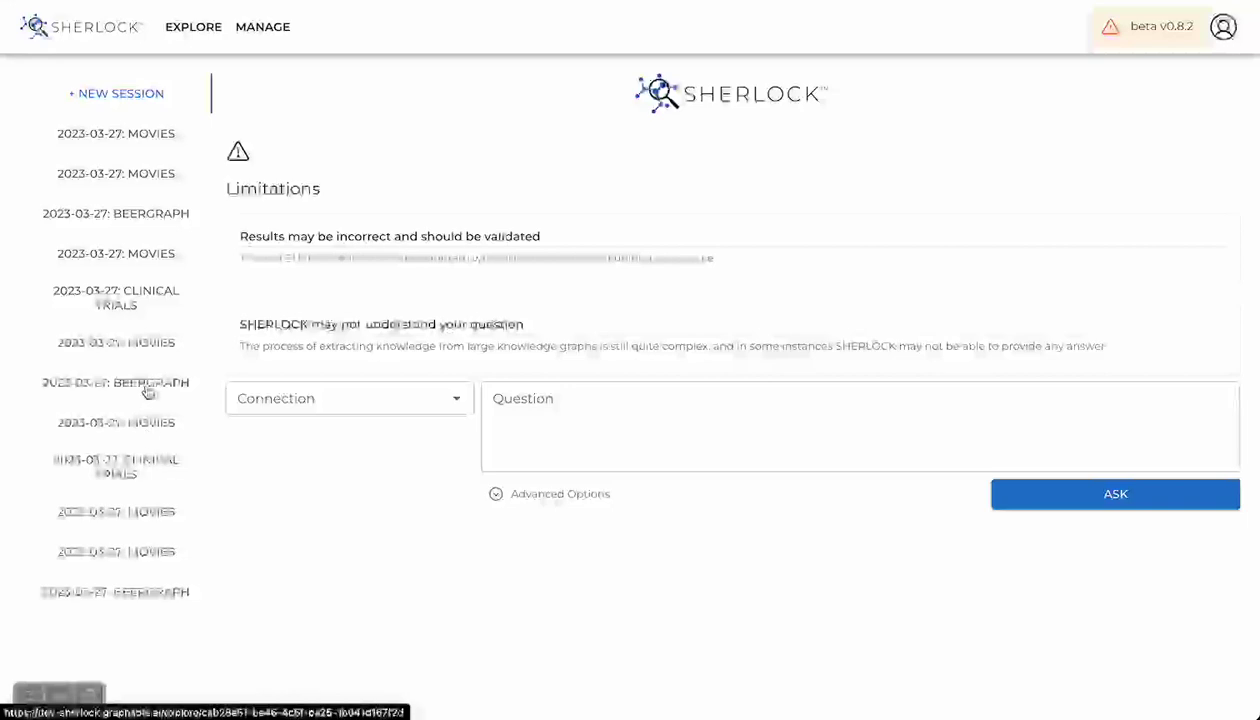
left_click(460, 400)
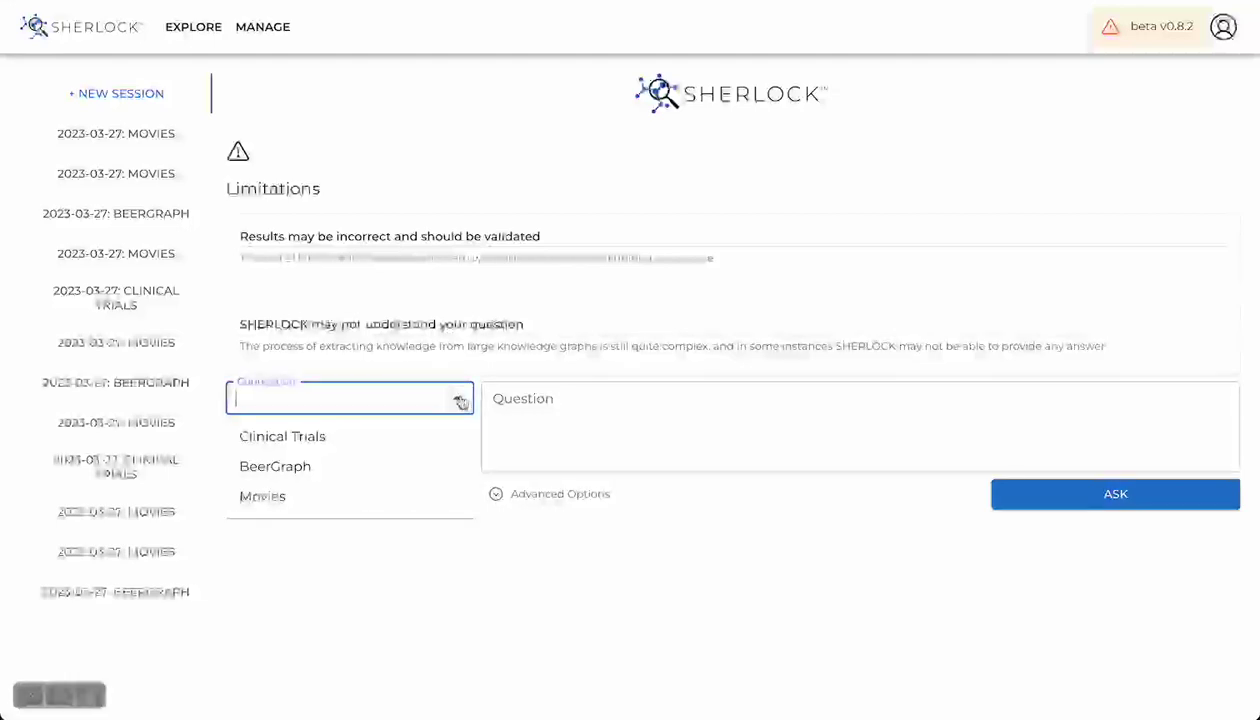
left_click(378, 500)
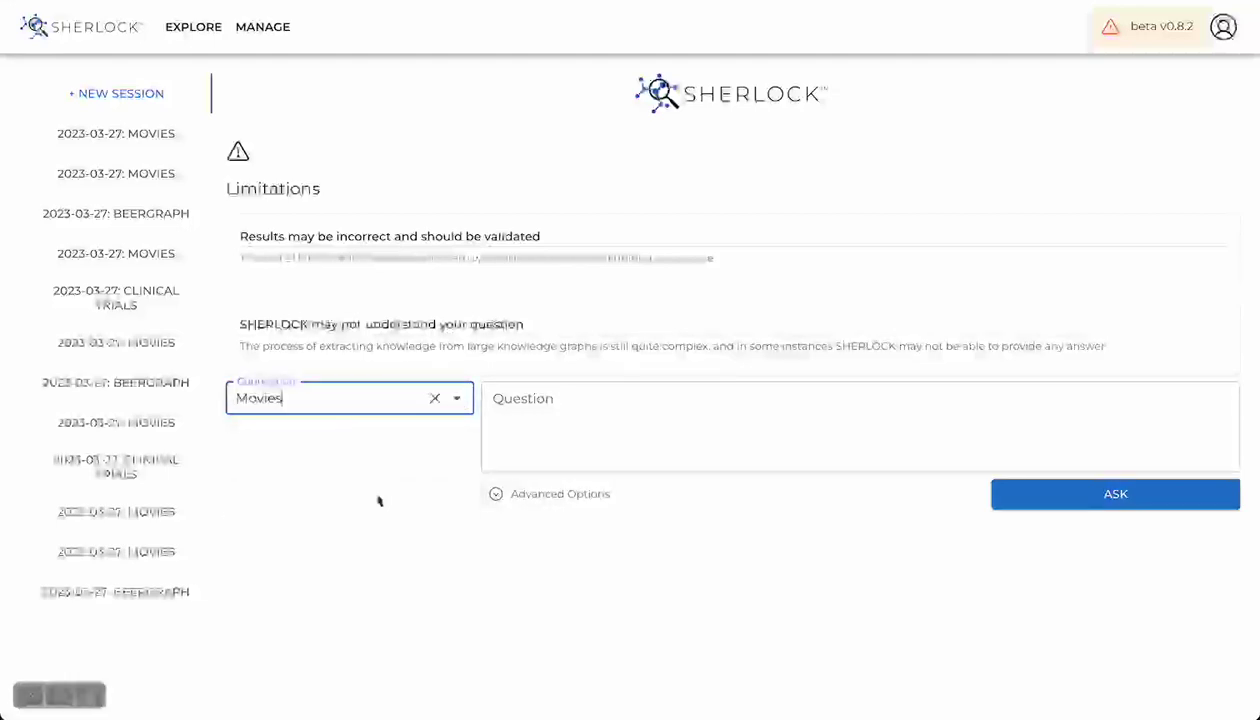
- Ask the Movies connection "Did Tom Hanks act in more than one movie? Respond with a boolean."
left_click(588, 418)
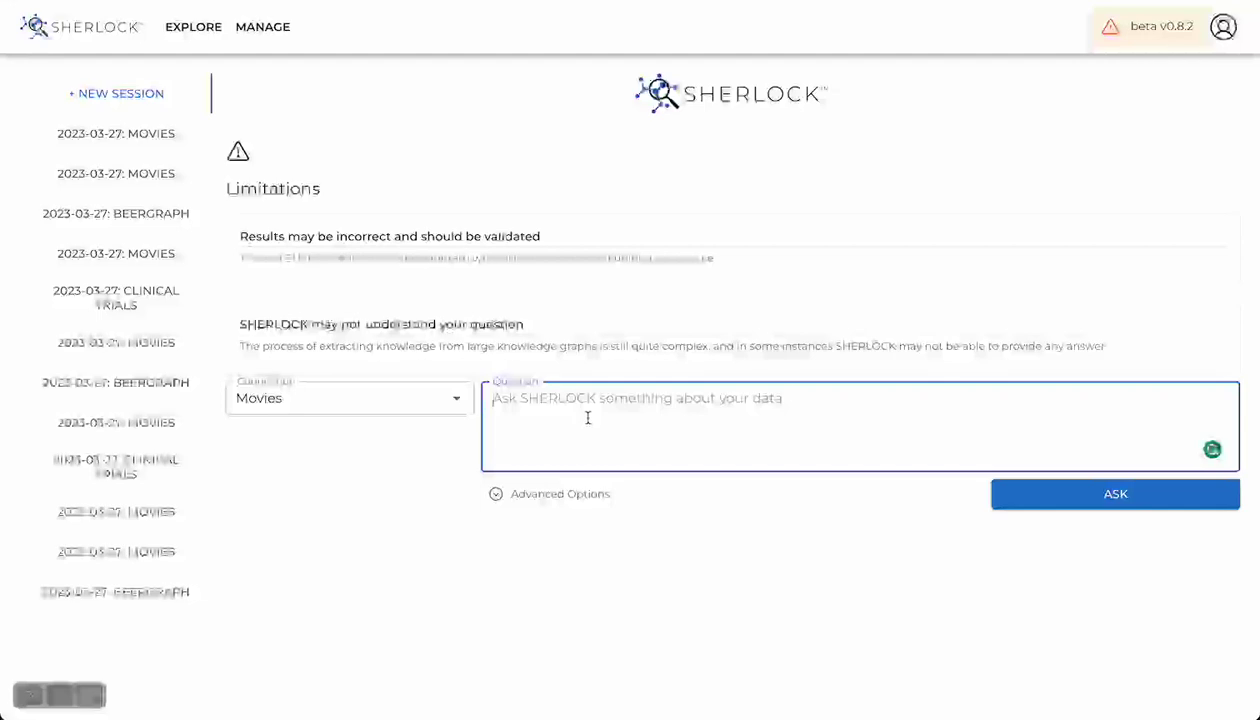
type("Did Tom ")
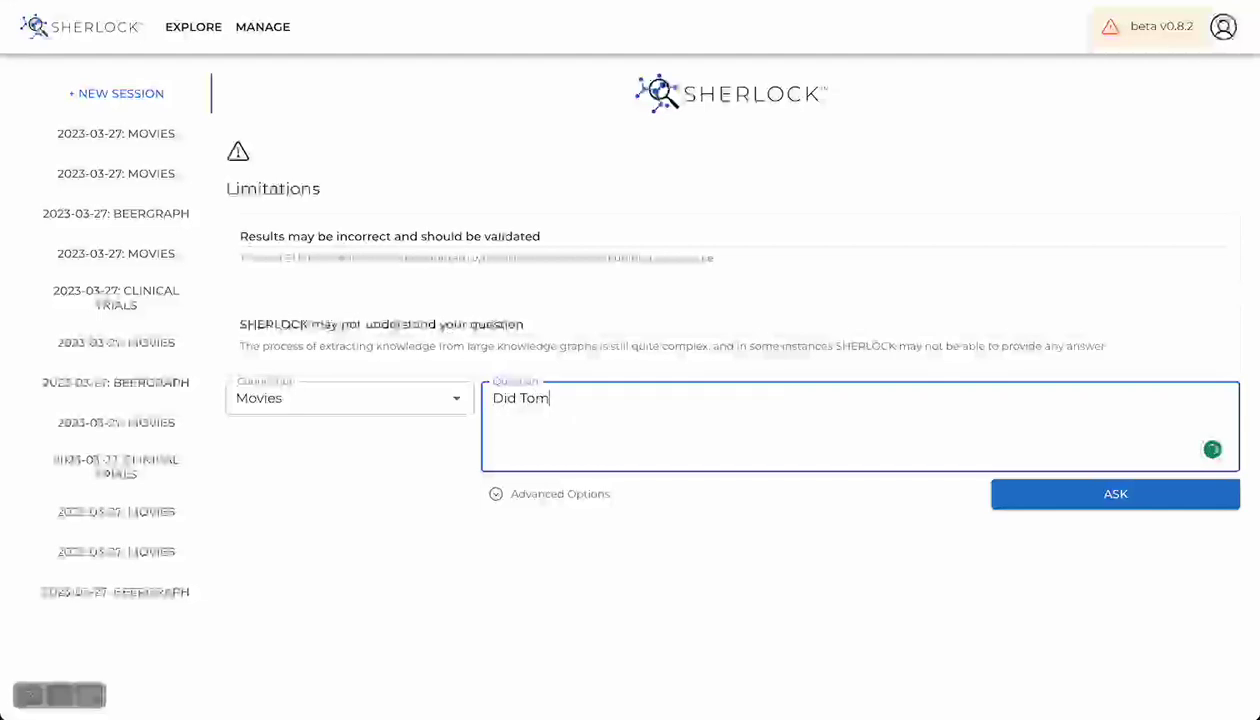
type("Hanks act in more ")
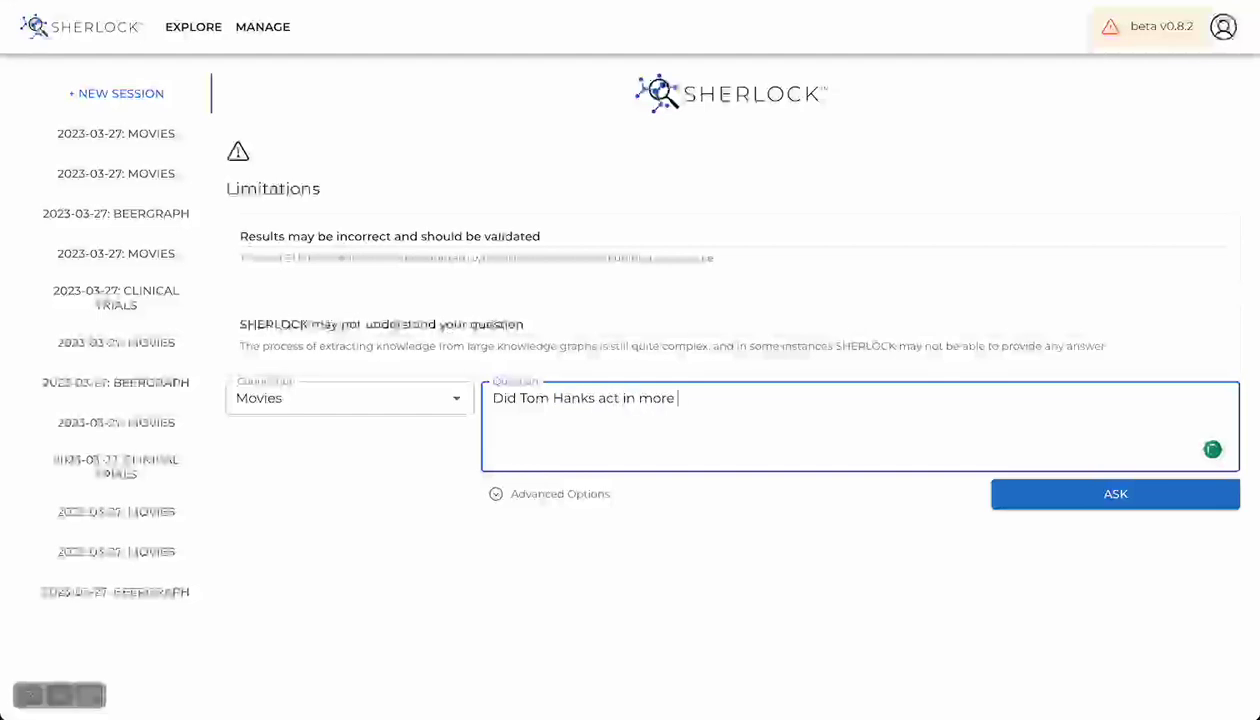
type("than one move")
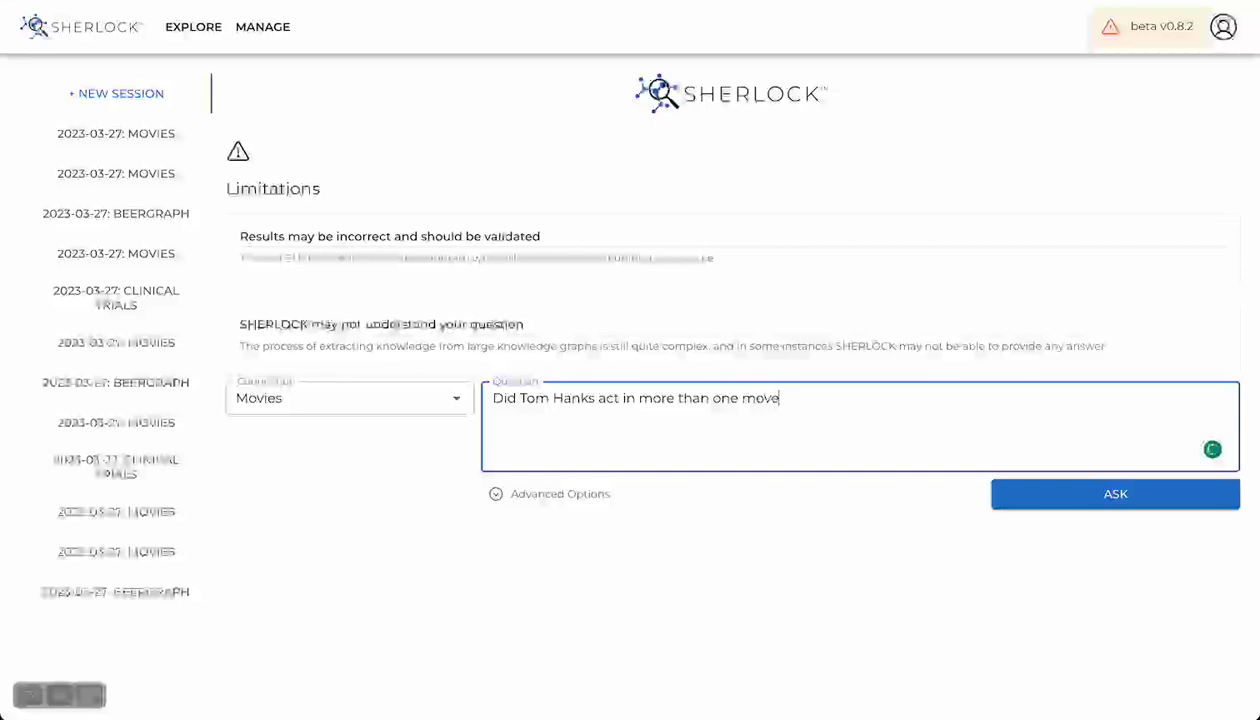
key("BackSpace")
type("ie?")
type("Respond with a ")
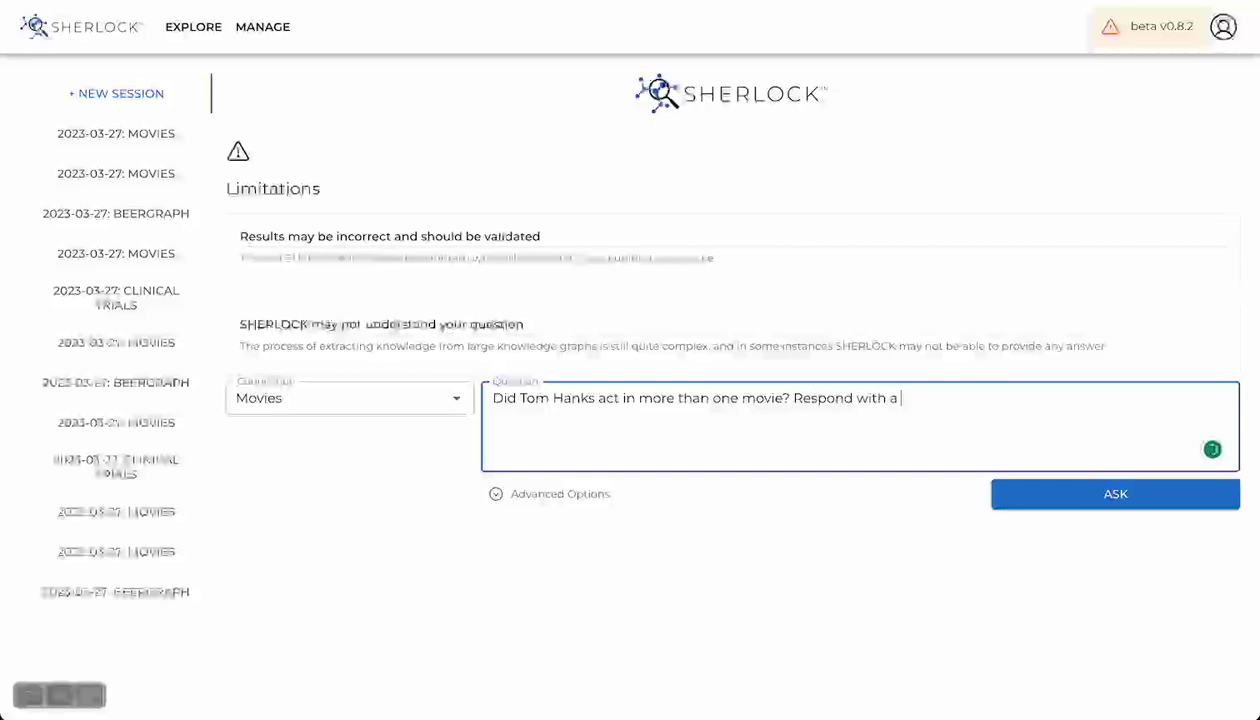
type("boolean.")
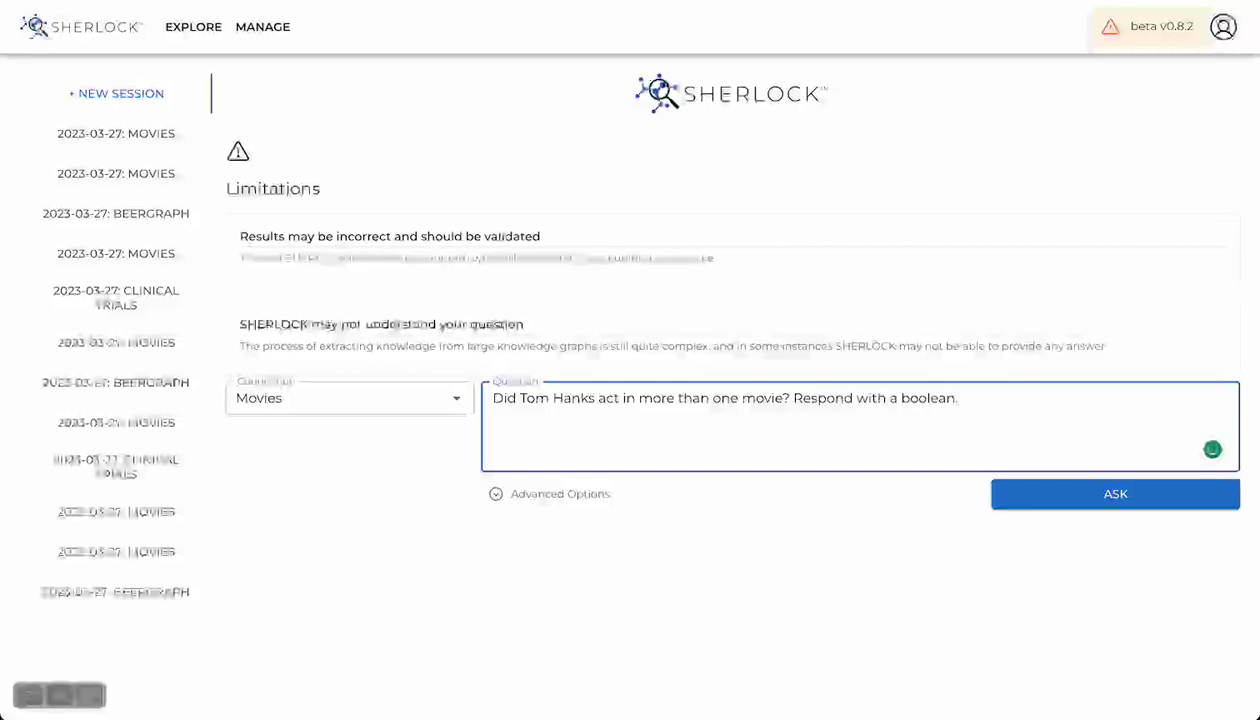
left_click(1061, 497)
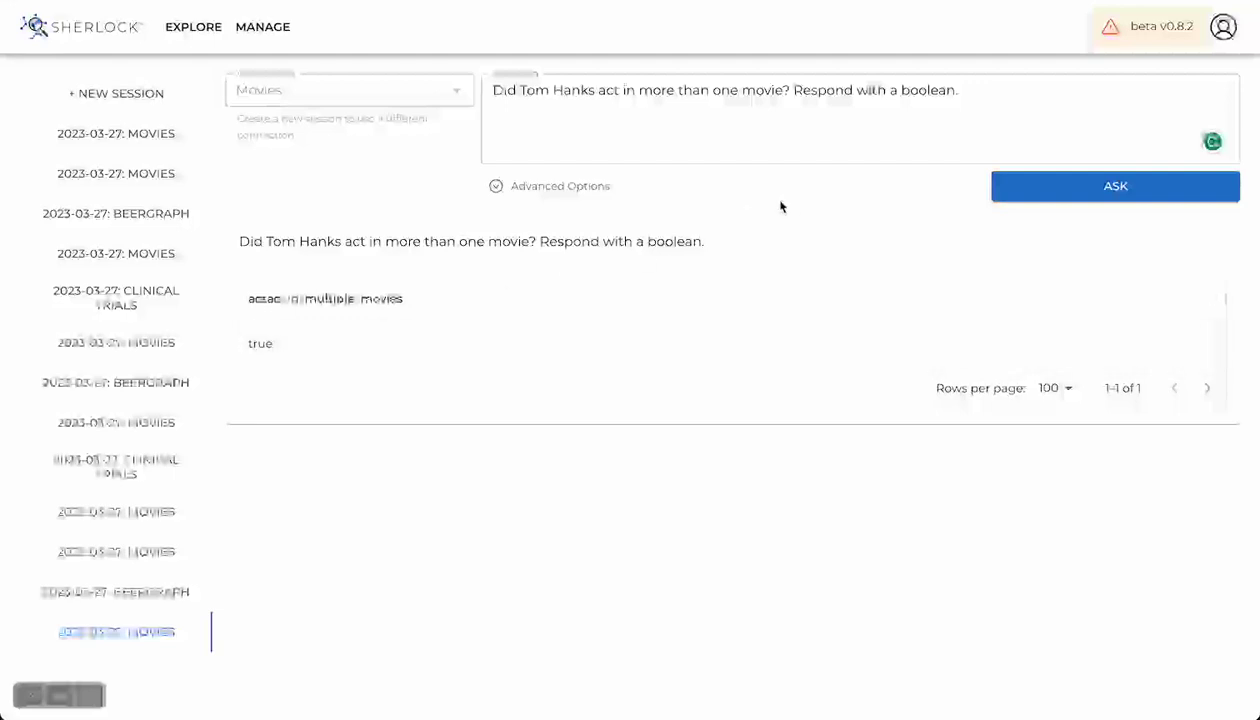
- Replace the question's second sentence with "What are the titles of the movies he acted in?" and submit it
left_click(886, 121)
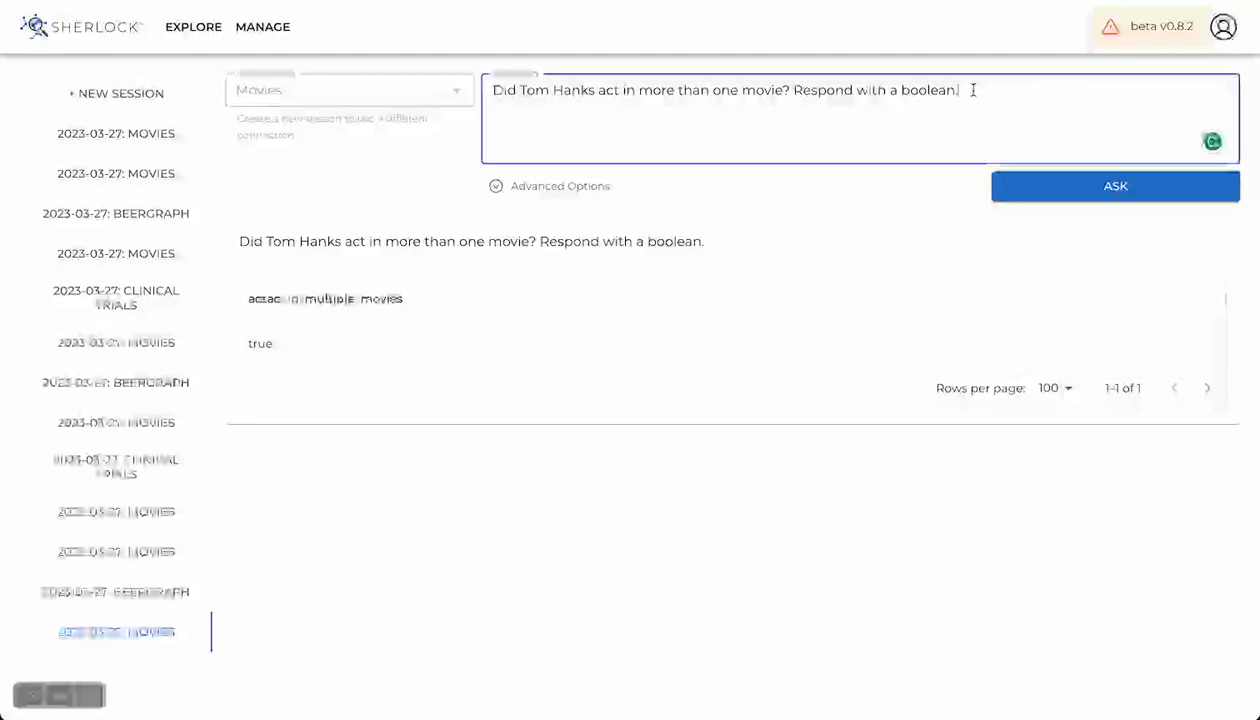
left_click_drag(968, 90, 792, 90)
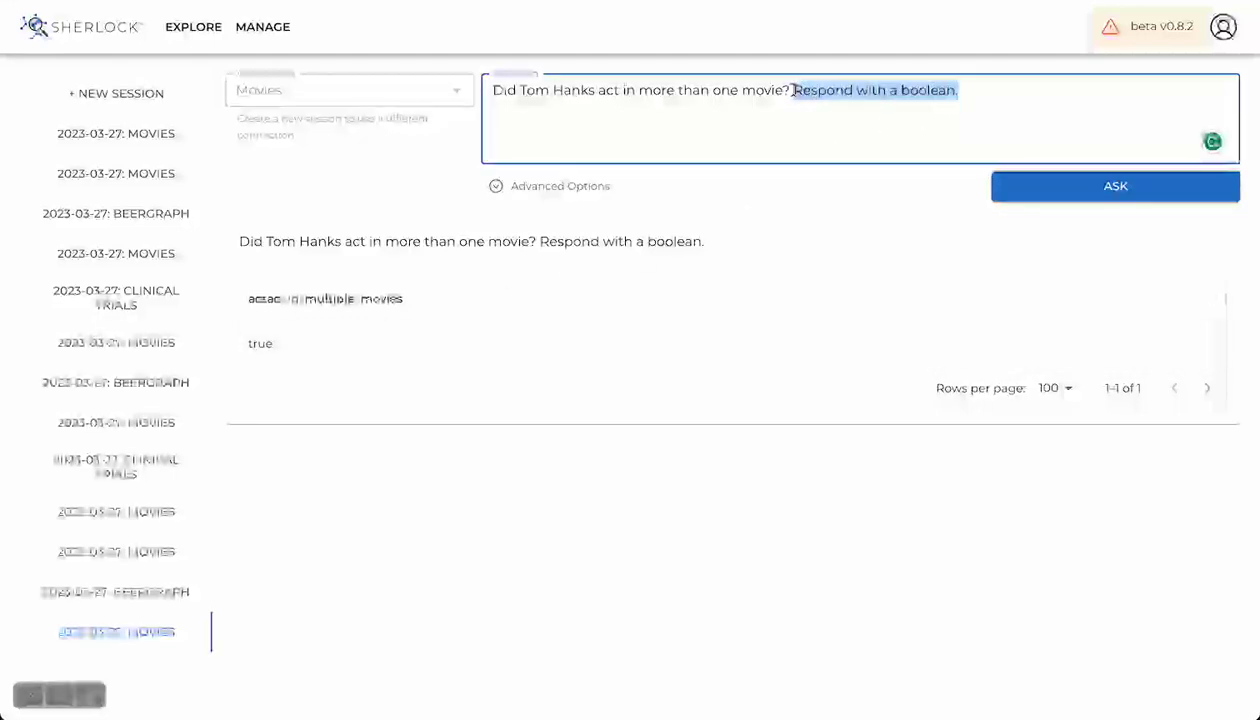
type("What are th")
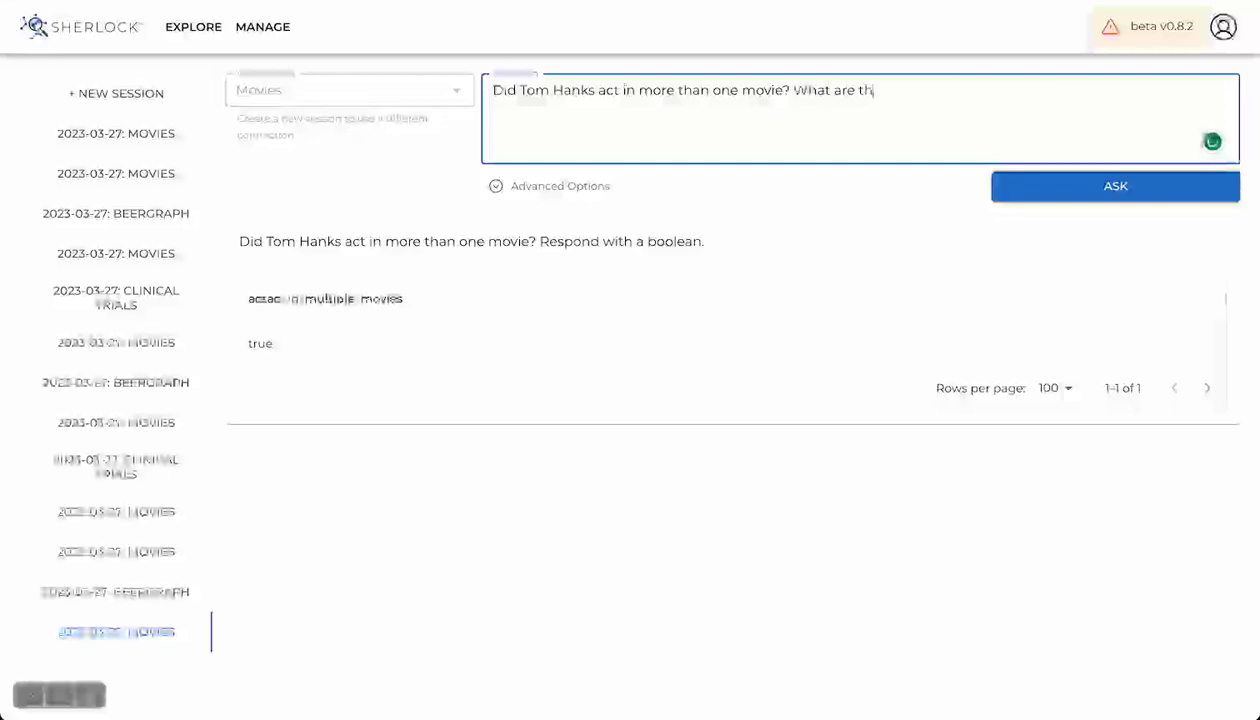
type("e titles of the ")
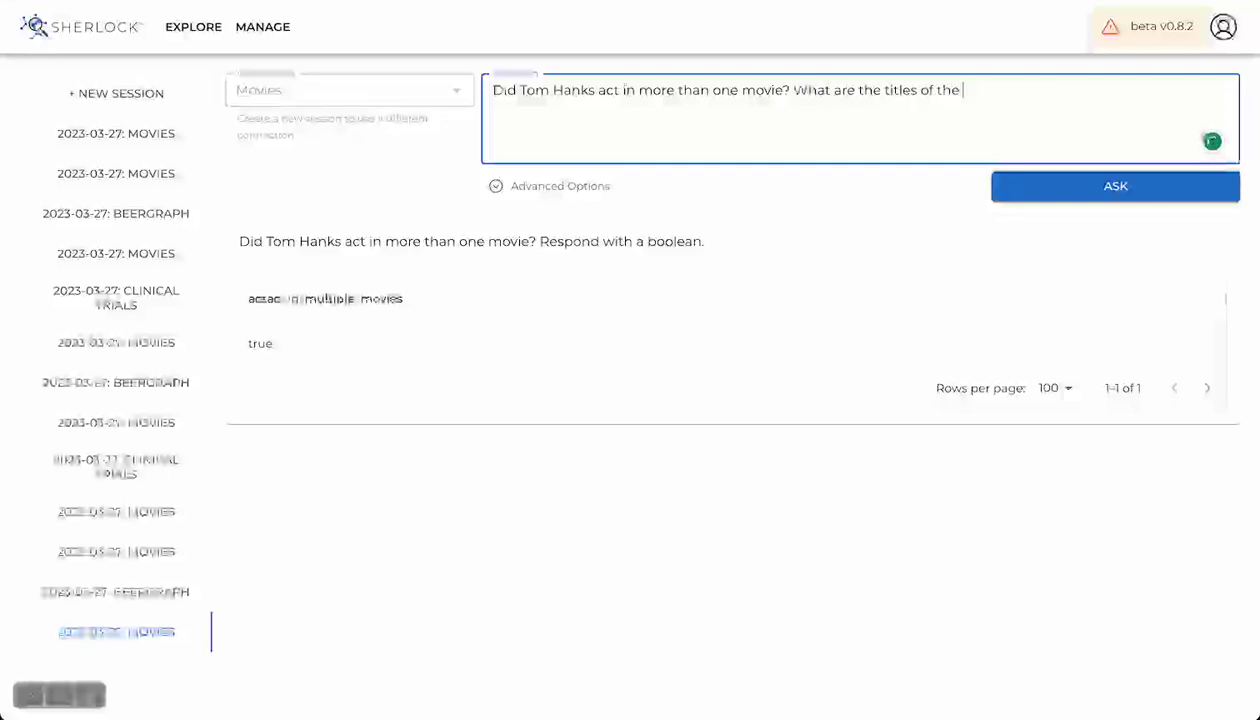
type("movies he acted")
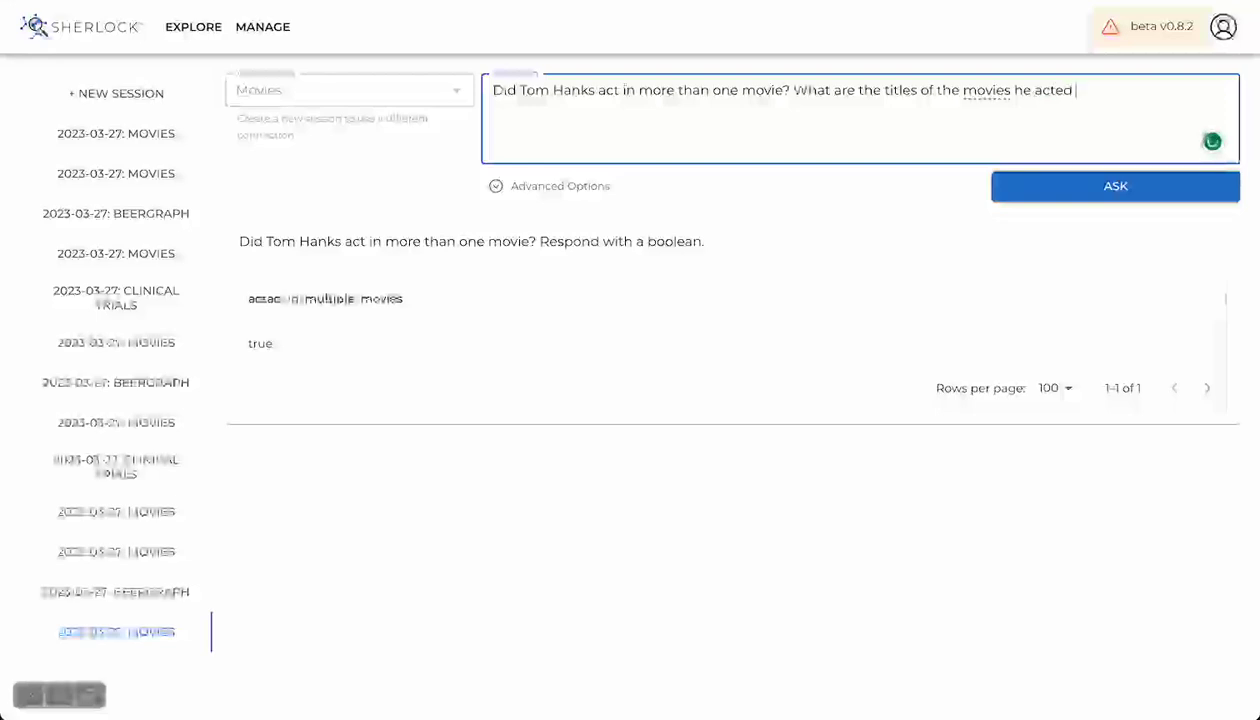
type(" in?")
left_click(1094, 196)
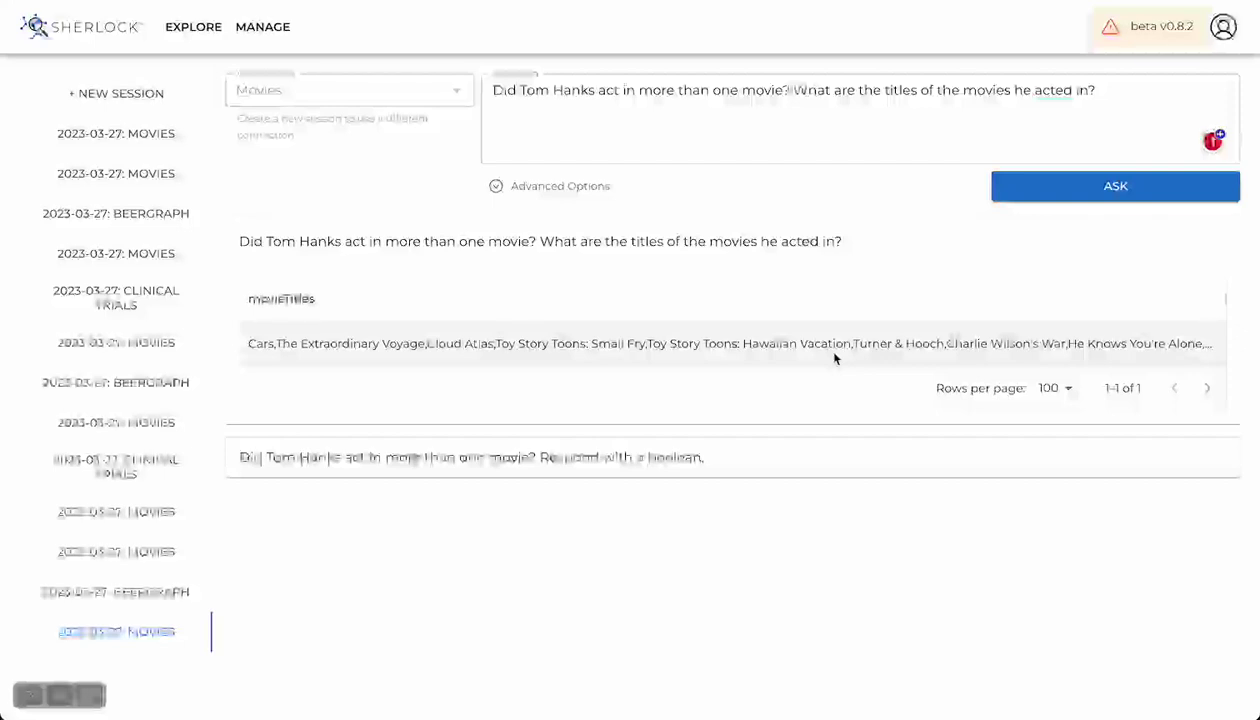
- In a new BeerGraph session, ask "What are the top five beers that taste like coriander and are in the American IPA style?"
left_click(195, 27)
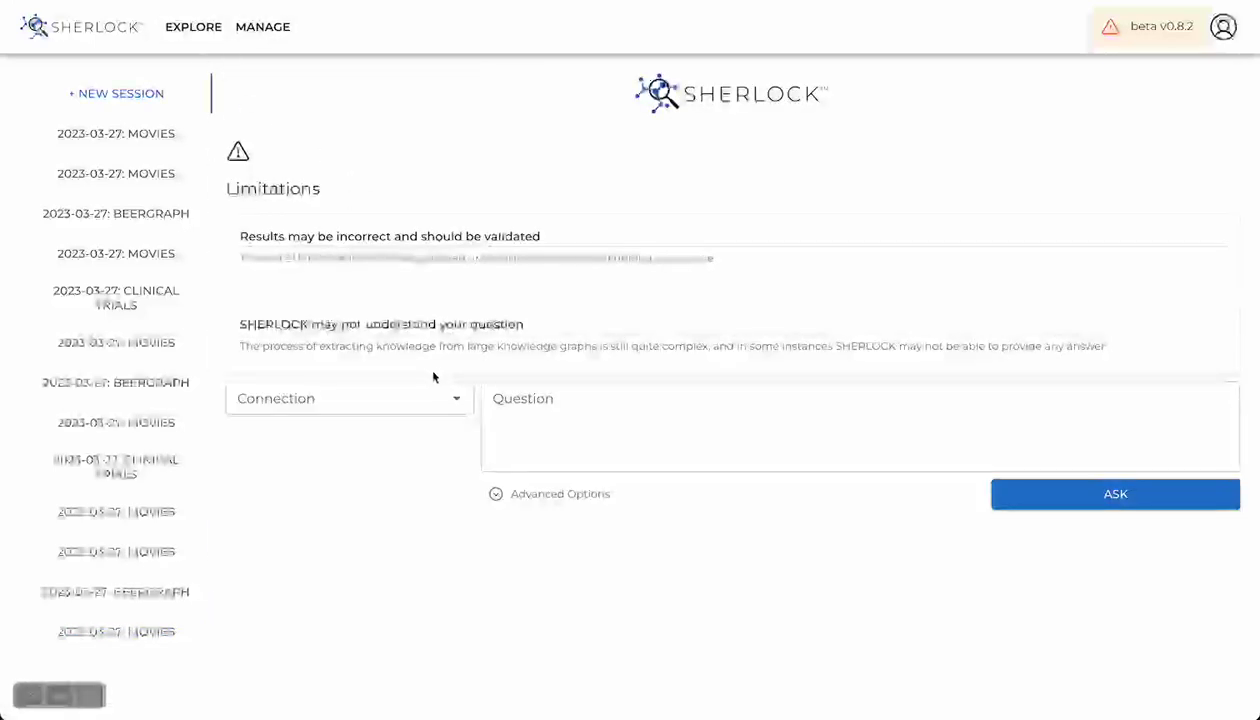
left_click(457, 402)
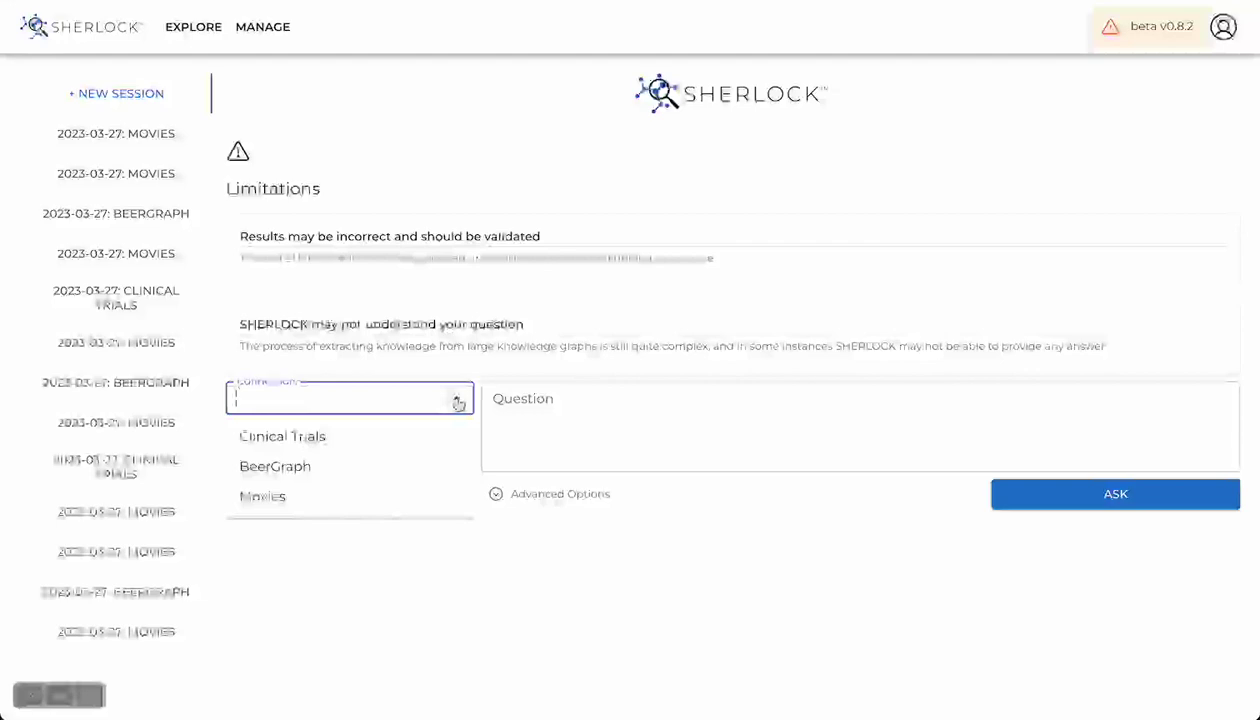
left_click(372, 467)
left_click(597, 410)
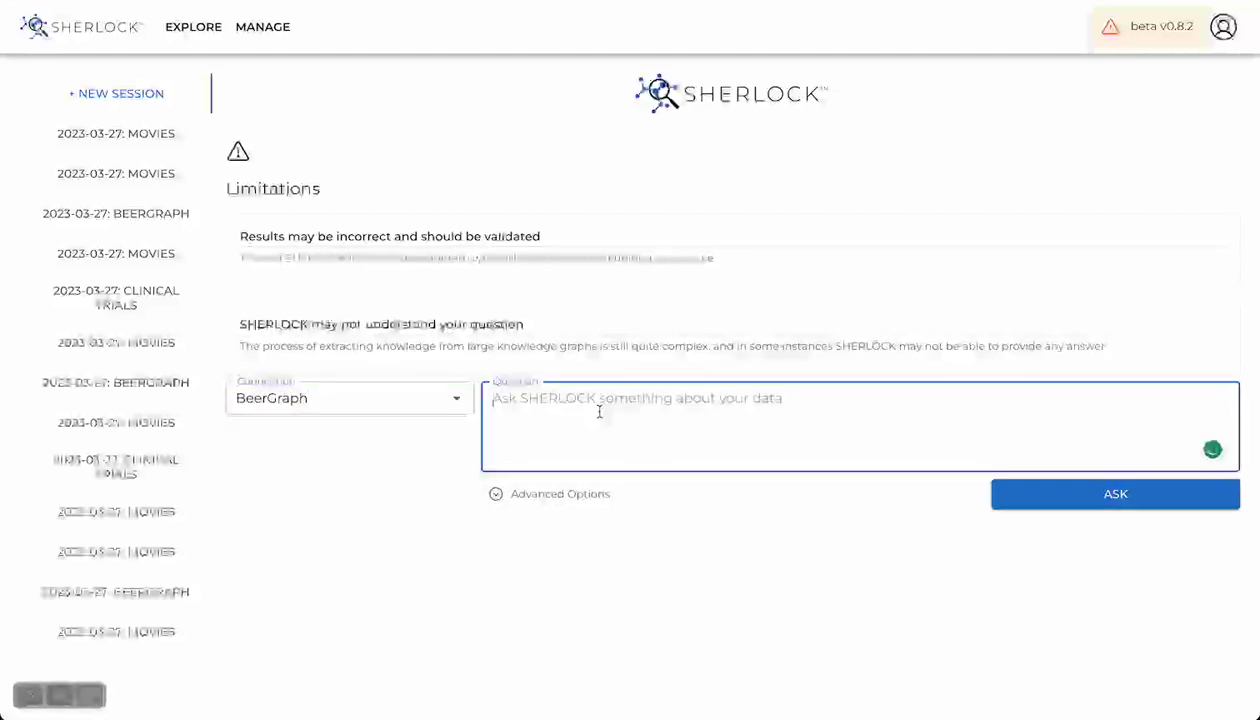
type("What are the top five beers that taste like coriander and are in the American IPA style?")
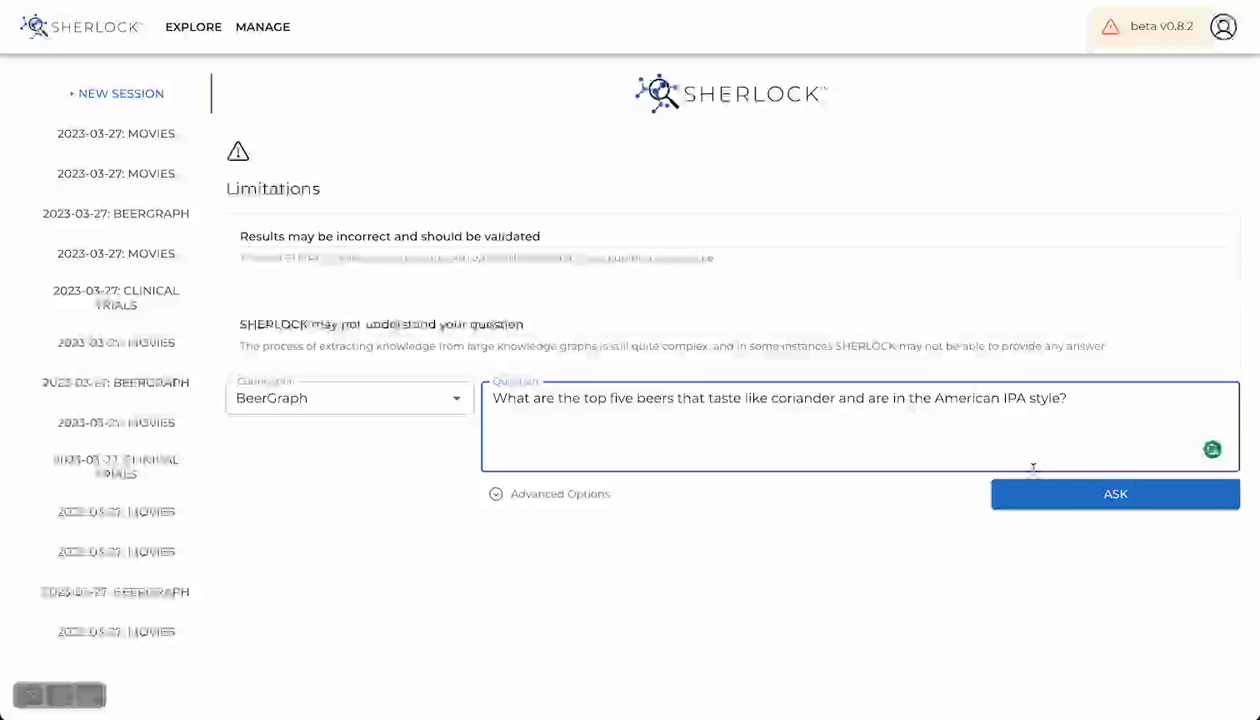
left_click(1131, 503)
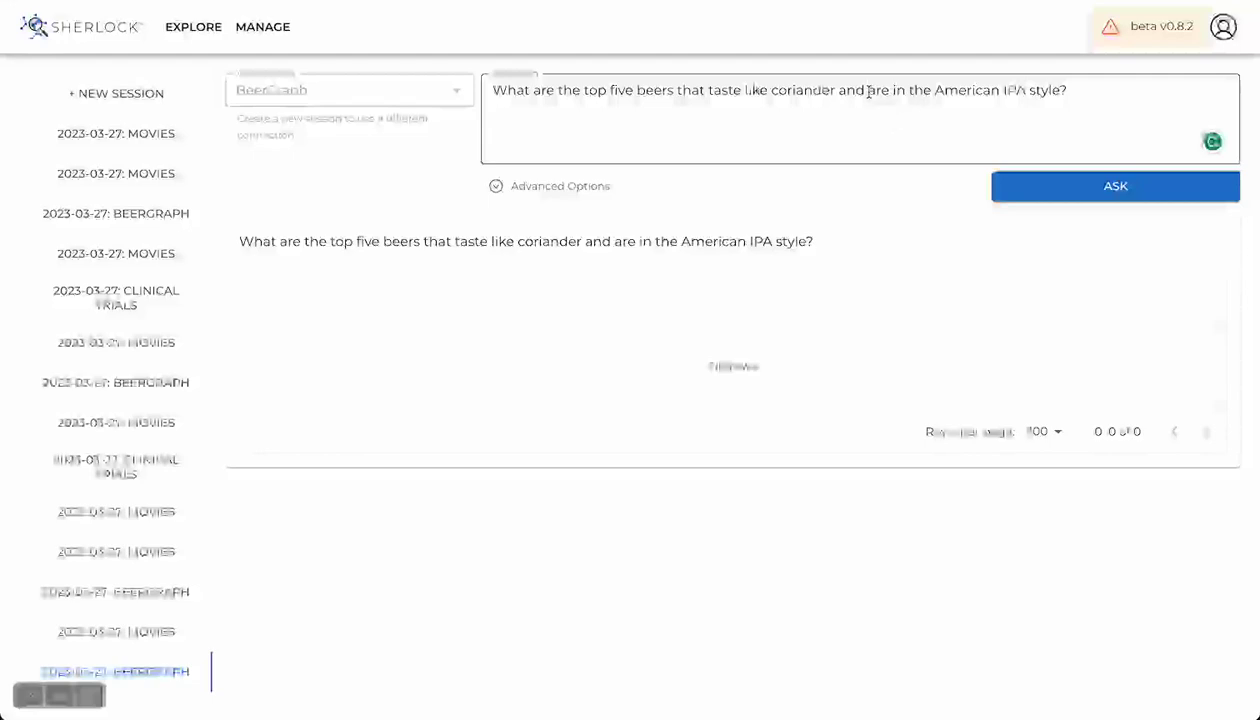
- Shorten the beer question to "What are five beers in the American IPA style?" and submit it
left_click_drag(867, 91, 678, 97)
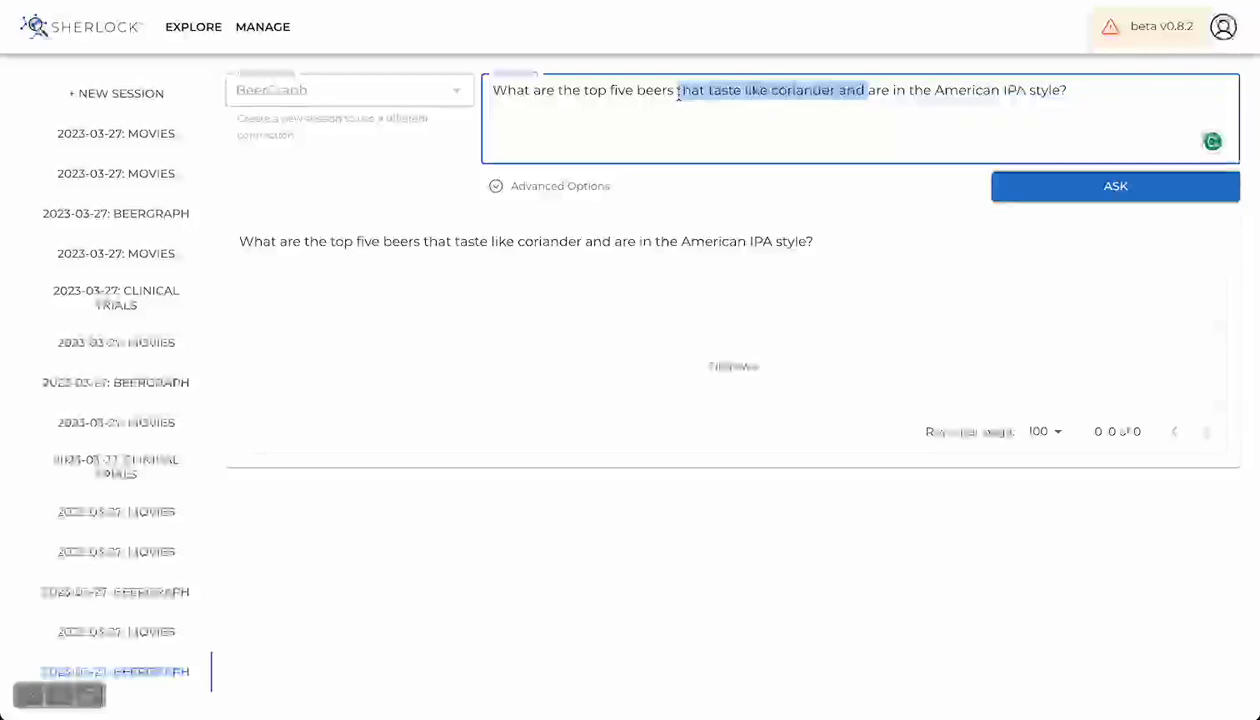
key("BackSpace")
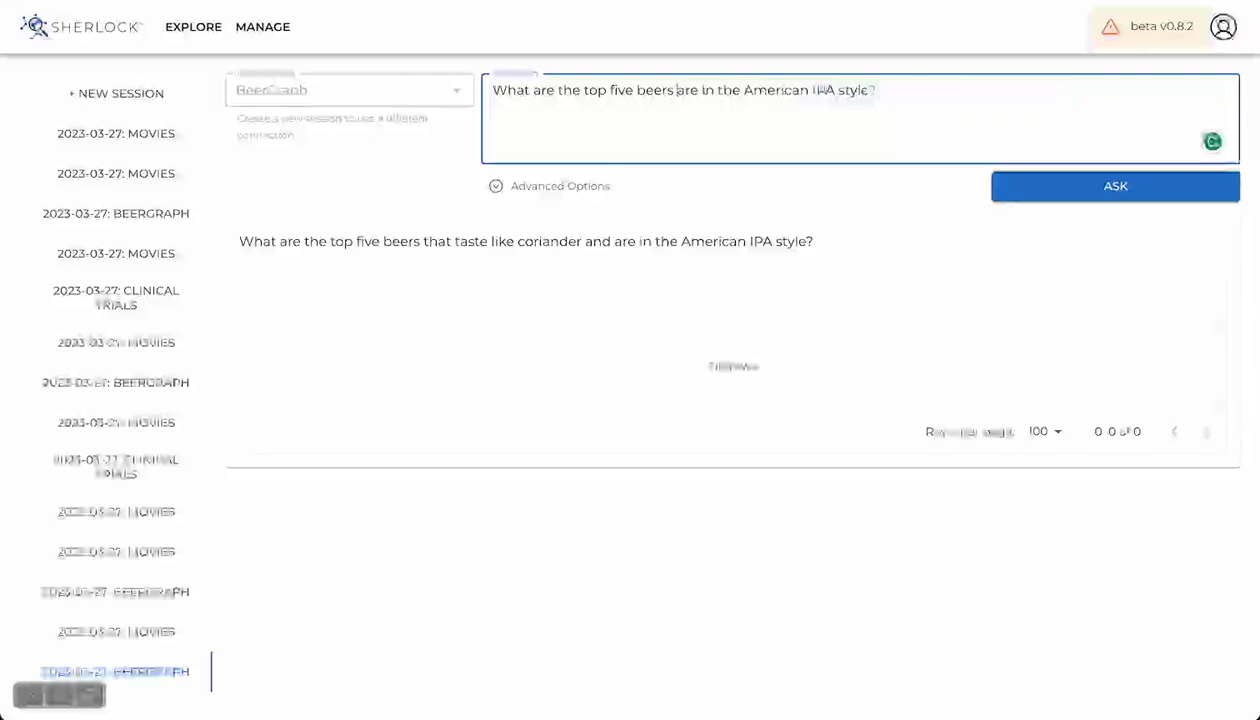
left_click(607, 90)
key("BackSpace")
key("BackSpace")
key("BackSpace")
key("BackSpace")
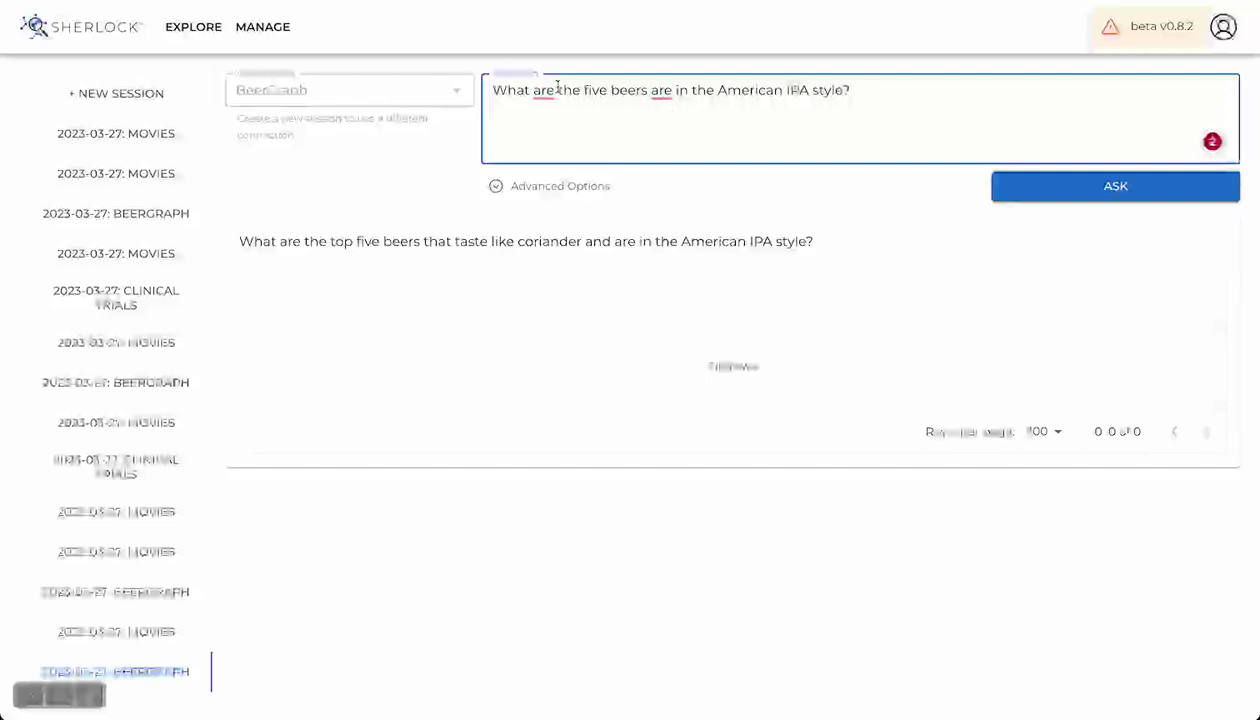
key("shift+Left")
key("shift+Left")
key("shift+Left")
key("shift+Left")
key("BackSpace")
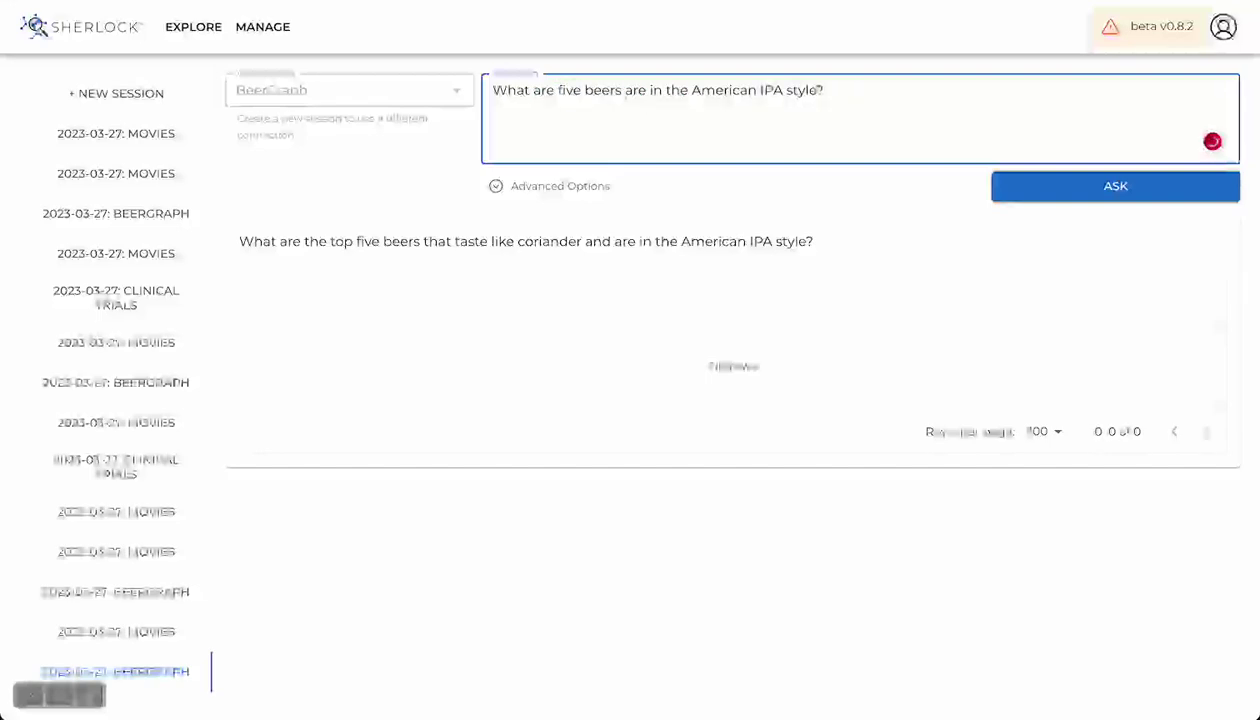
double_click(640, 90)
key("BackSpace")
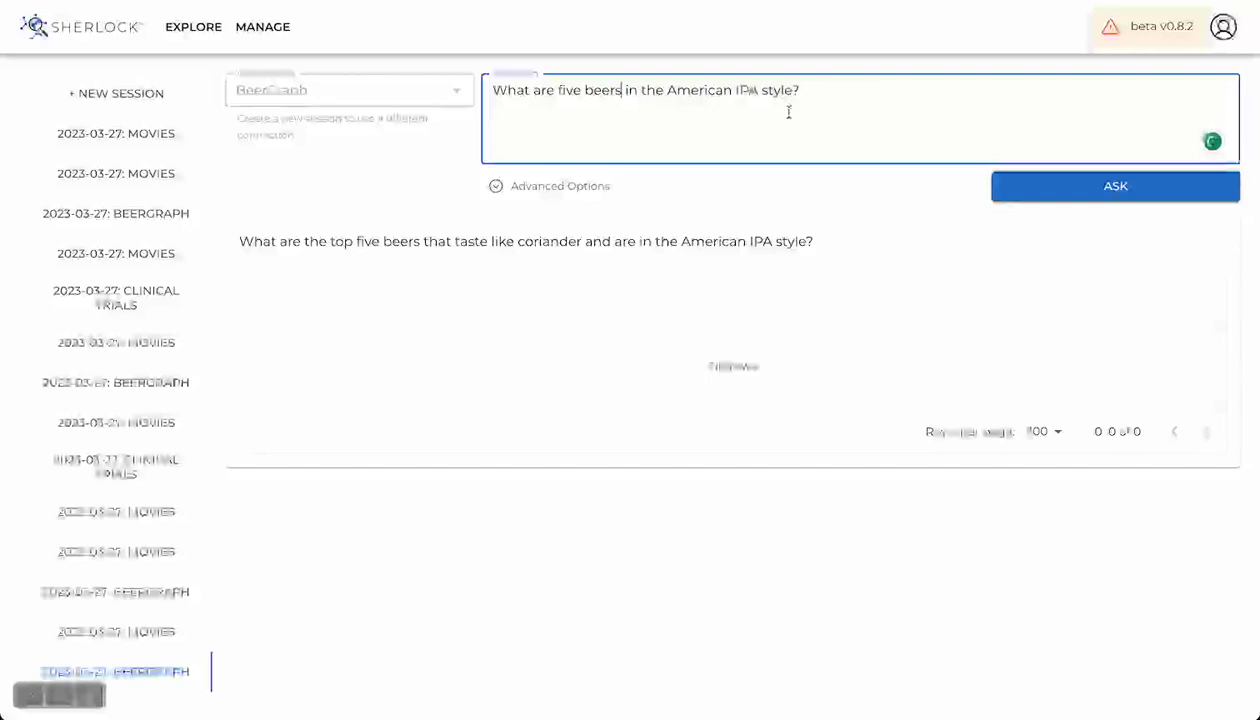
left_click(1061, 186)
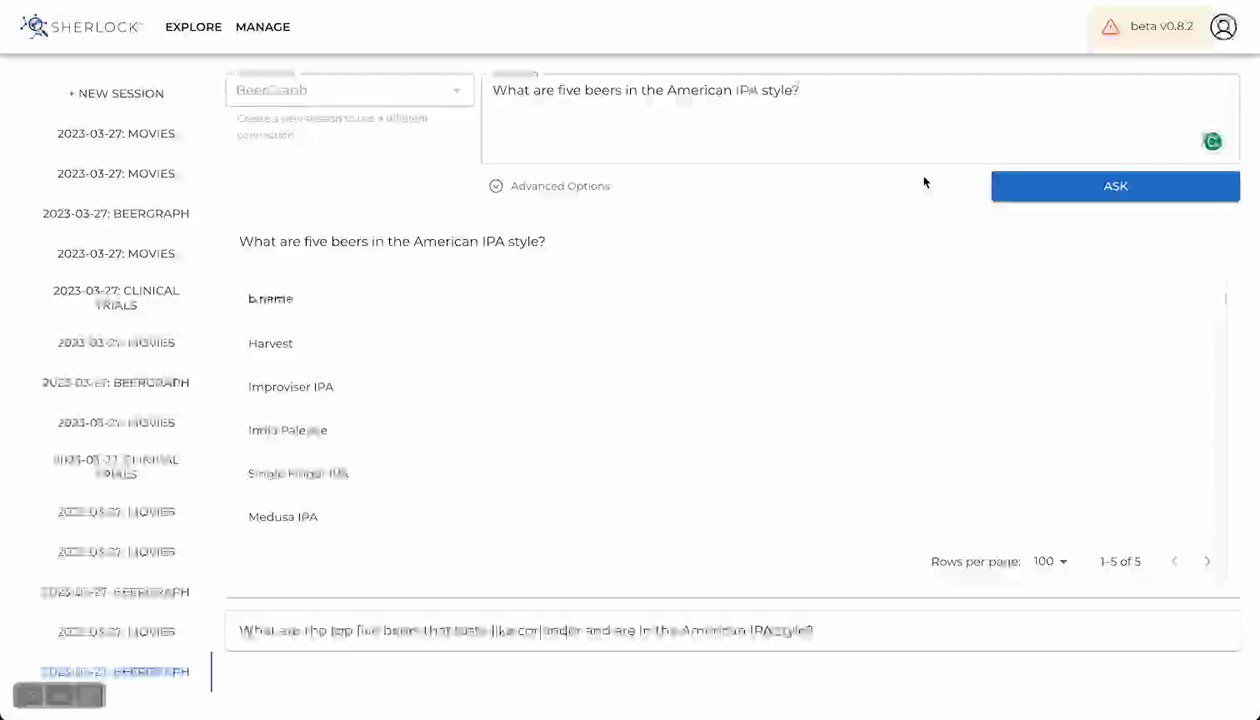
- Start a new exploration session and choose Clinical Trials as its connection
left_click(211, 34)
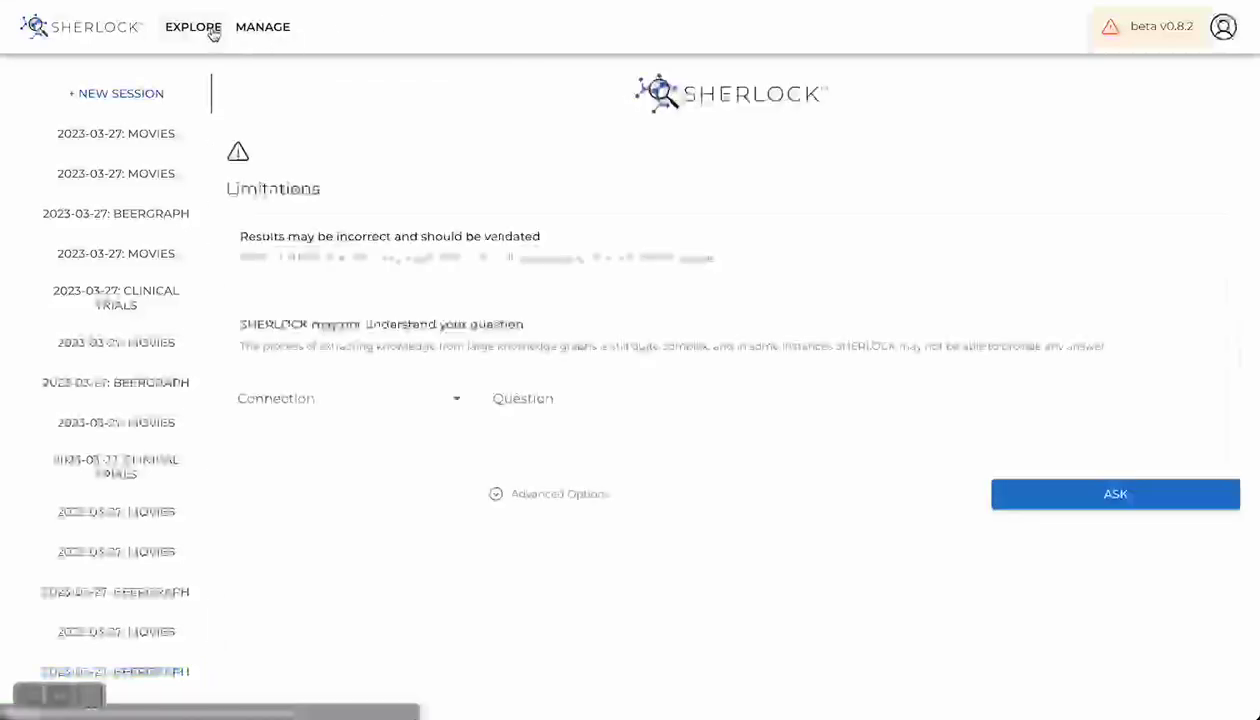
left_click(462, 403)
left_click(387, 440)
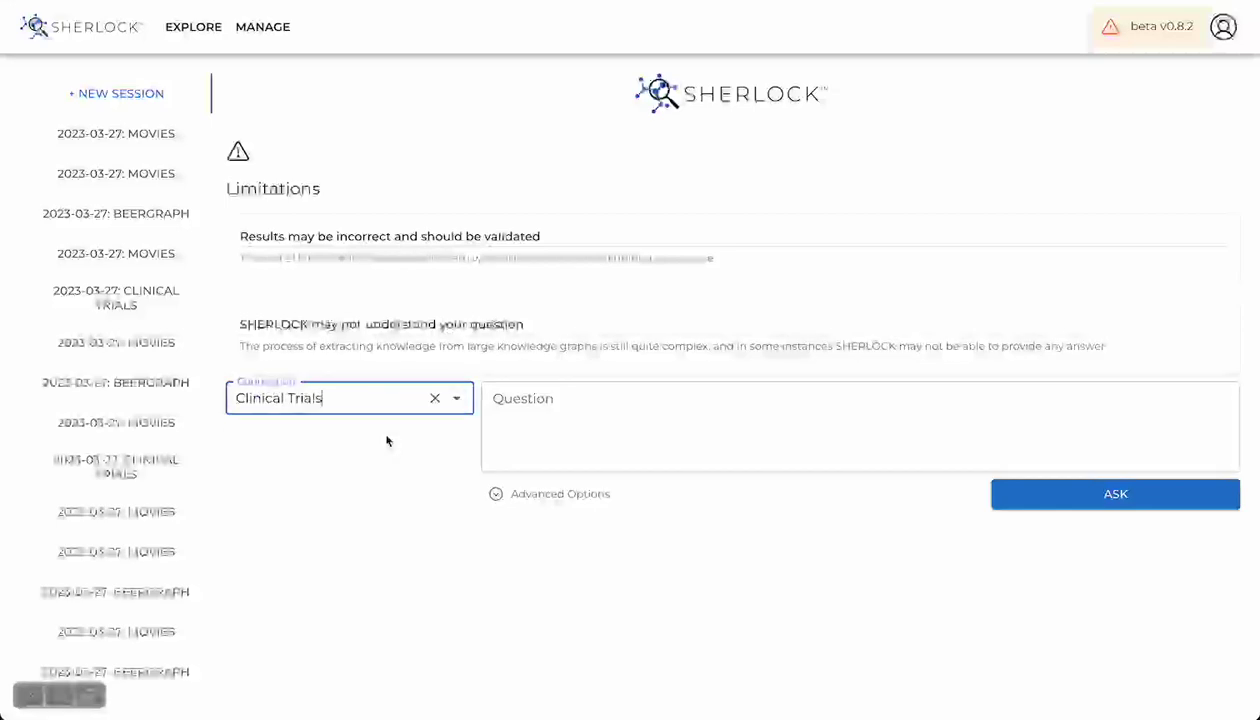
- Enter the question "What the the names of five clinical trials and the name of their interventions?"
left_click(574, 424)
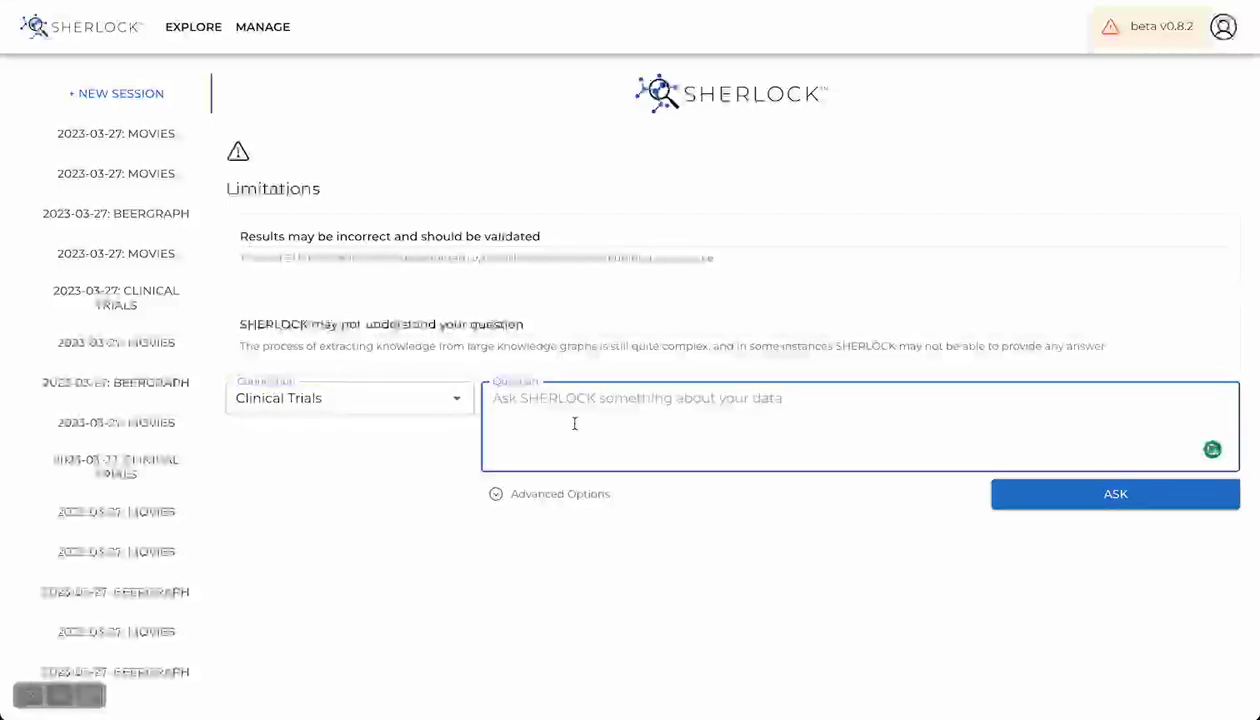
type("Wha")
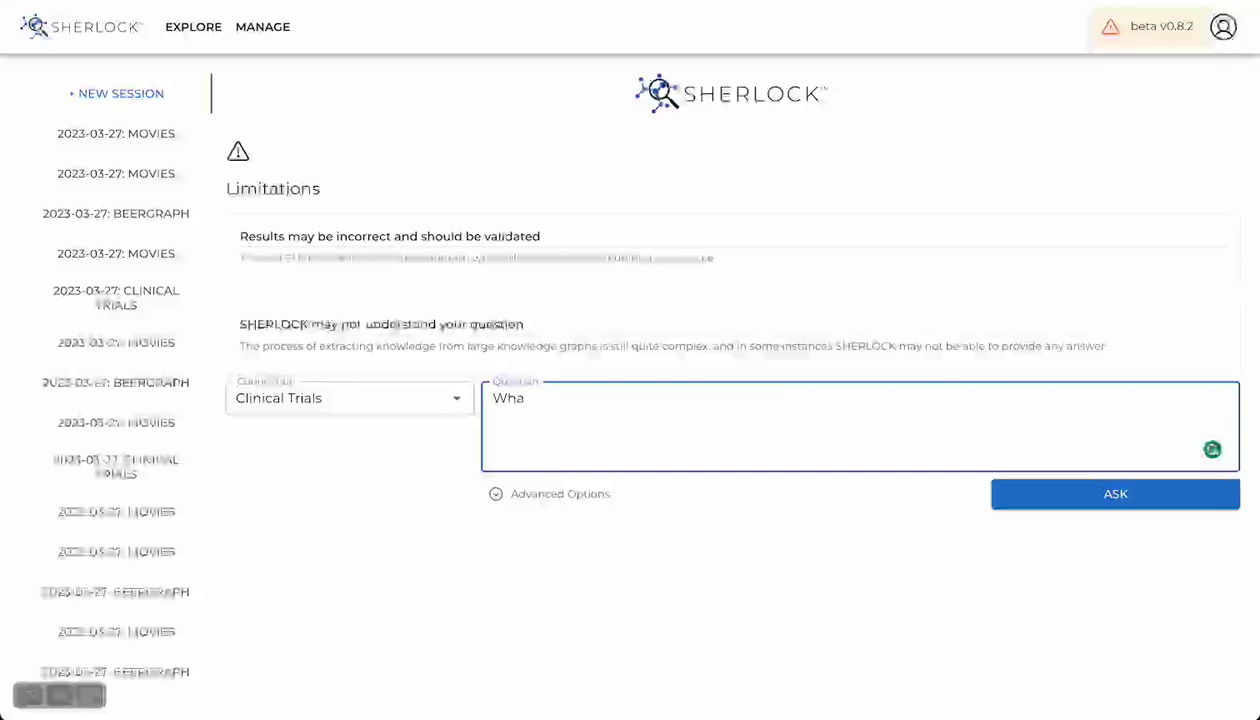
type("t the the names of f")
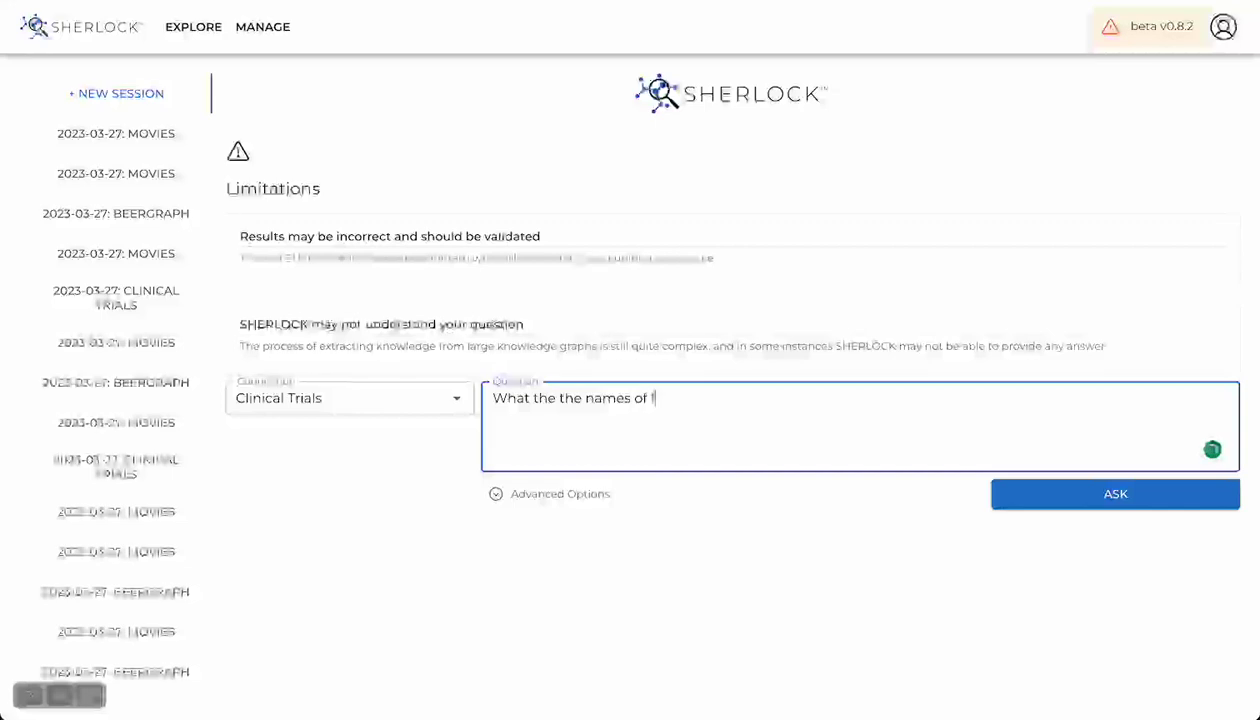
type("ive clinical tria")
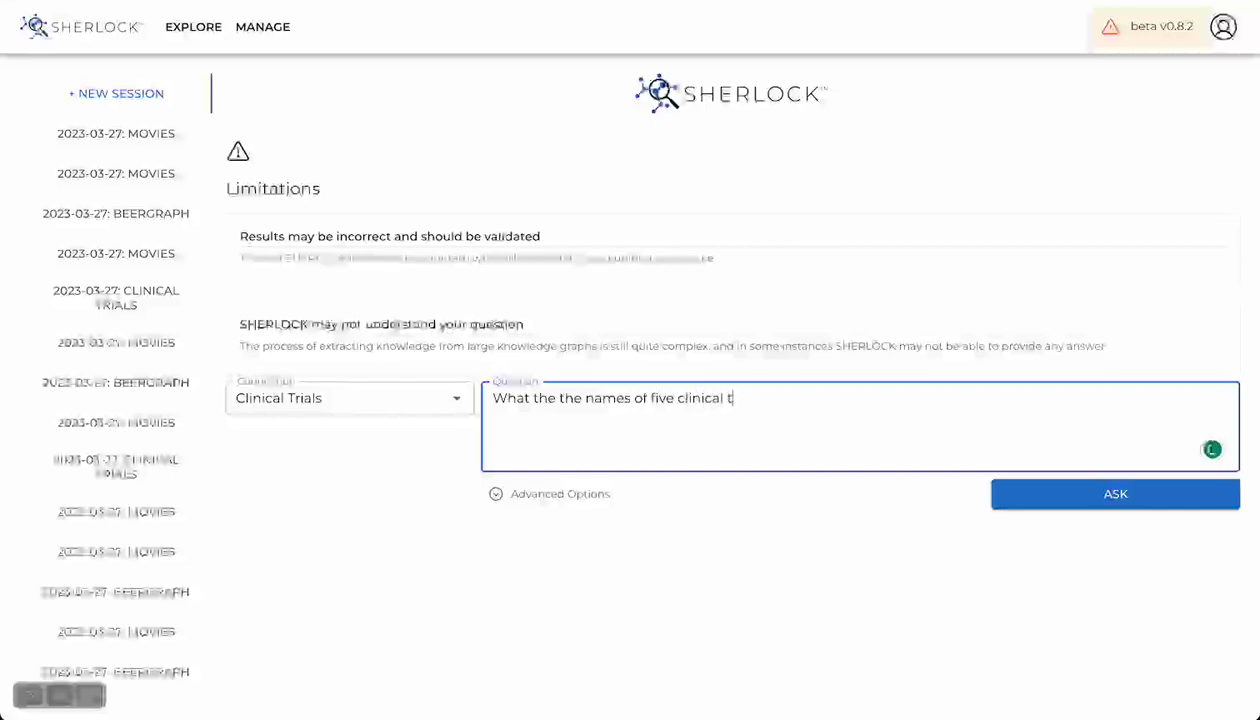
key("BackSpace")
key("BackSpace")
key("BackSpace")
type("rials and the same")
key("BackSpace")
key("BackSpace")
key("BackSpace")
key("BackSpace")
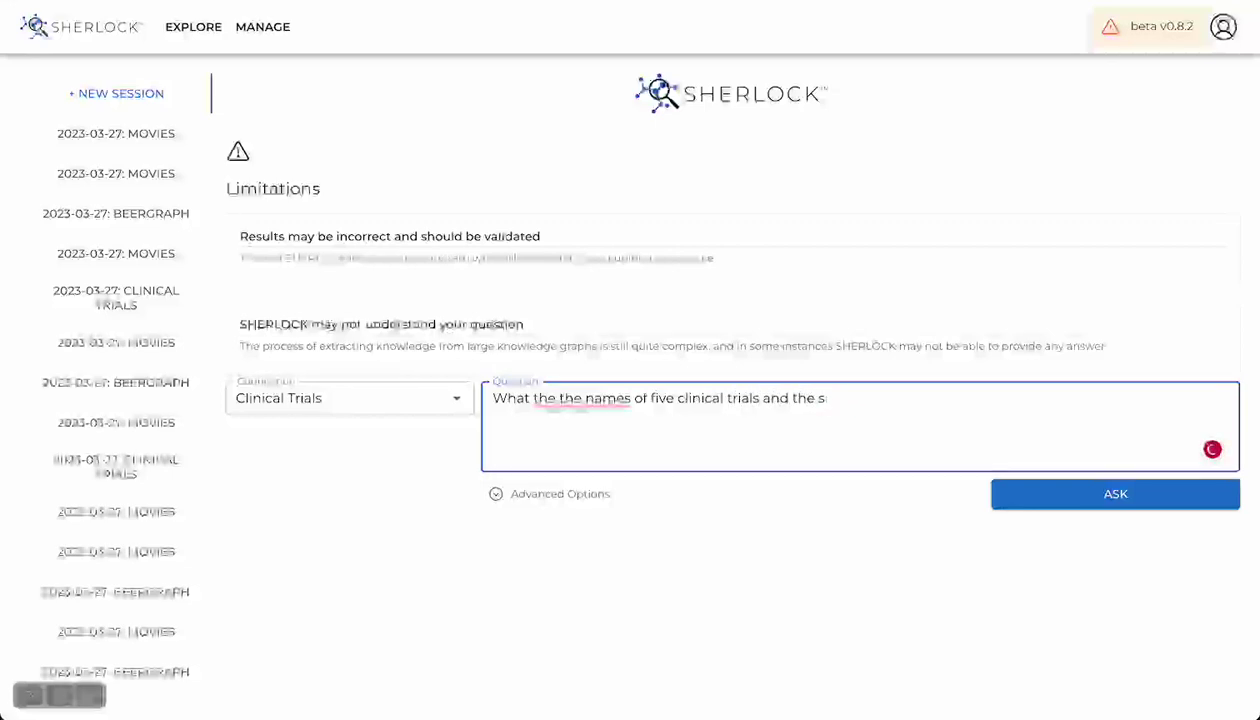
type("name of their i")
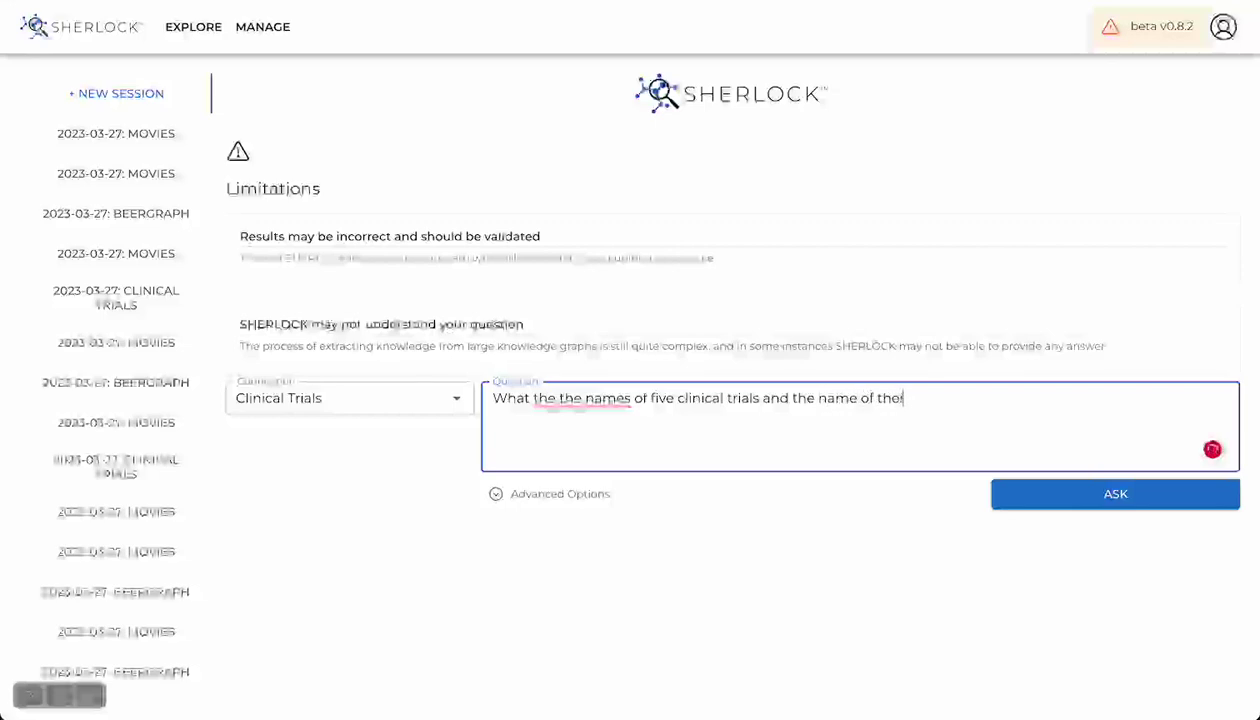
type("nterventions?")
- Accept the suggested correction that removes the duplicated "the" from the clinical trials question and submit it
left_click(568, 398)
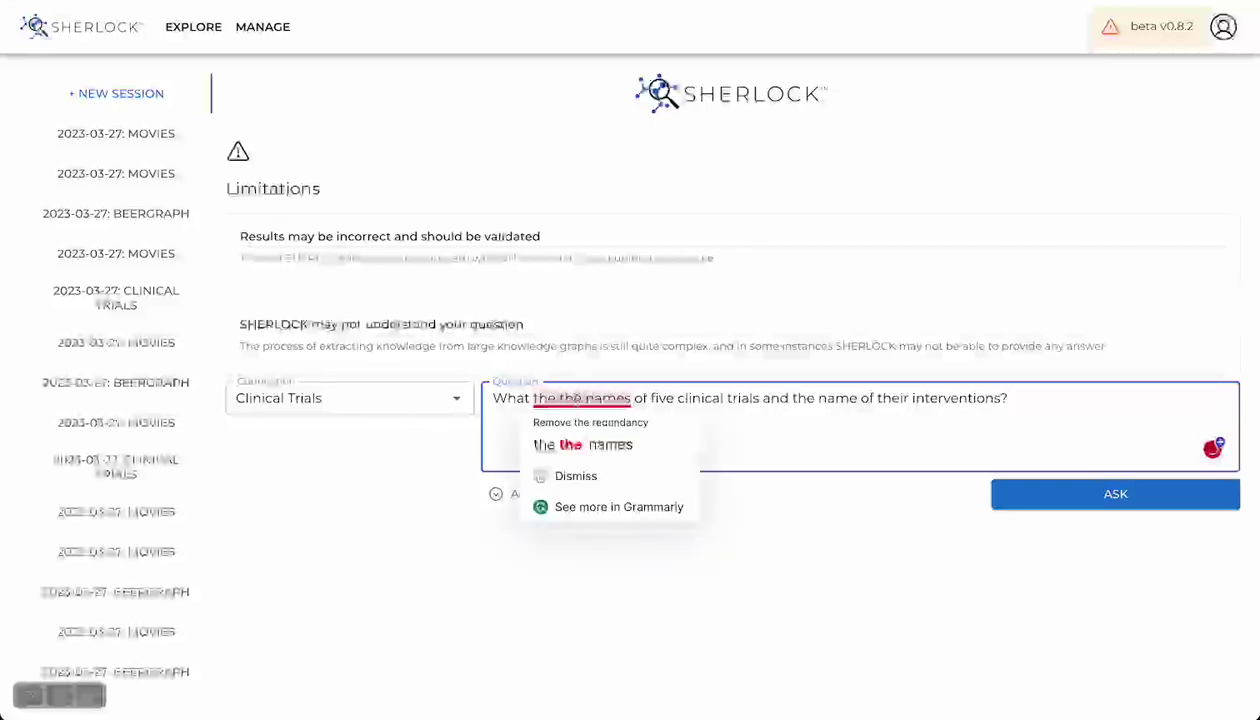
left_click(571, 442)
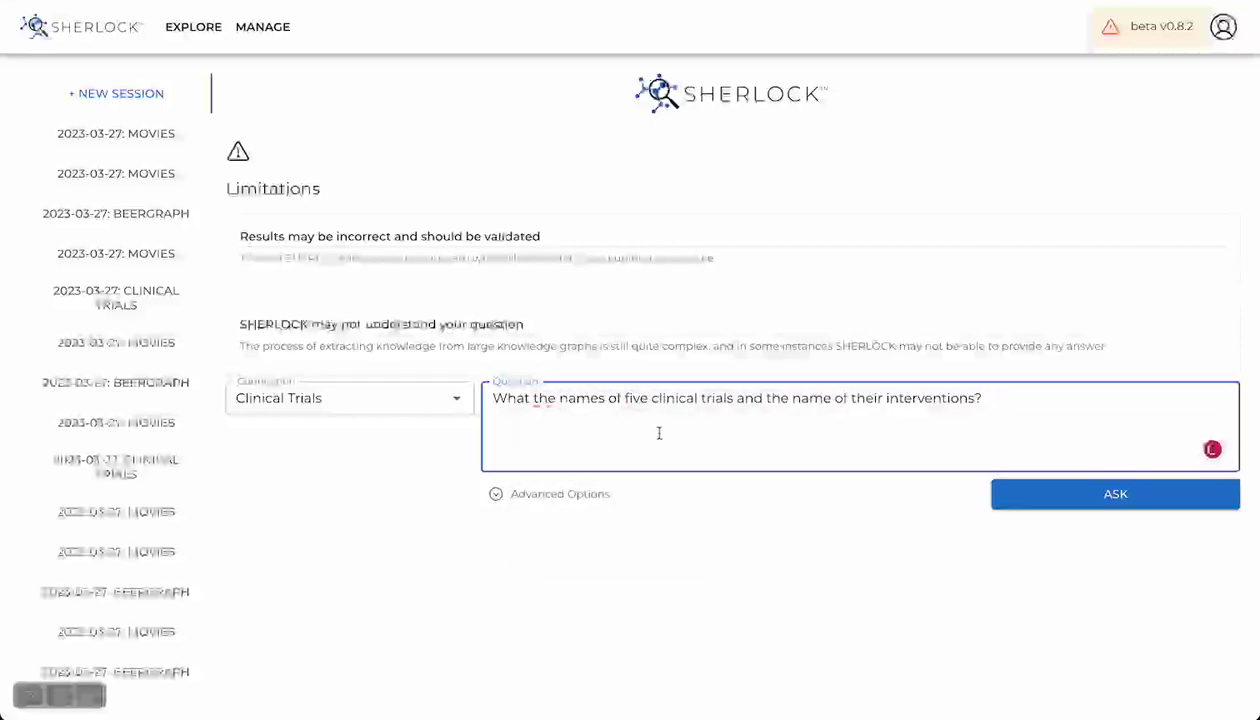
left_click(1090, 494)
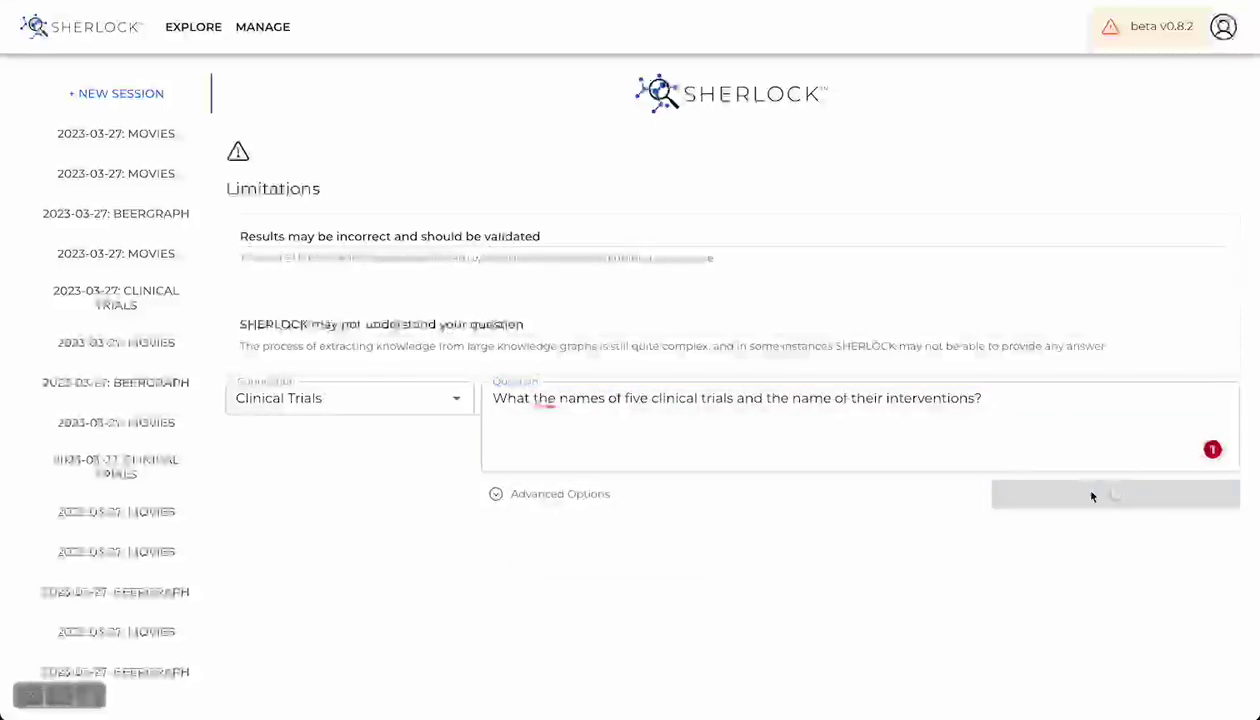